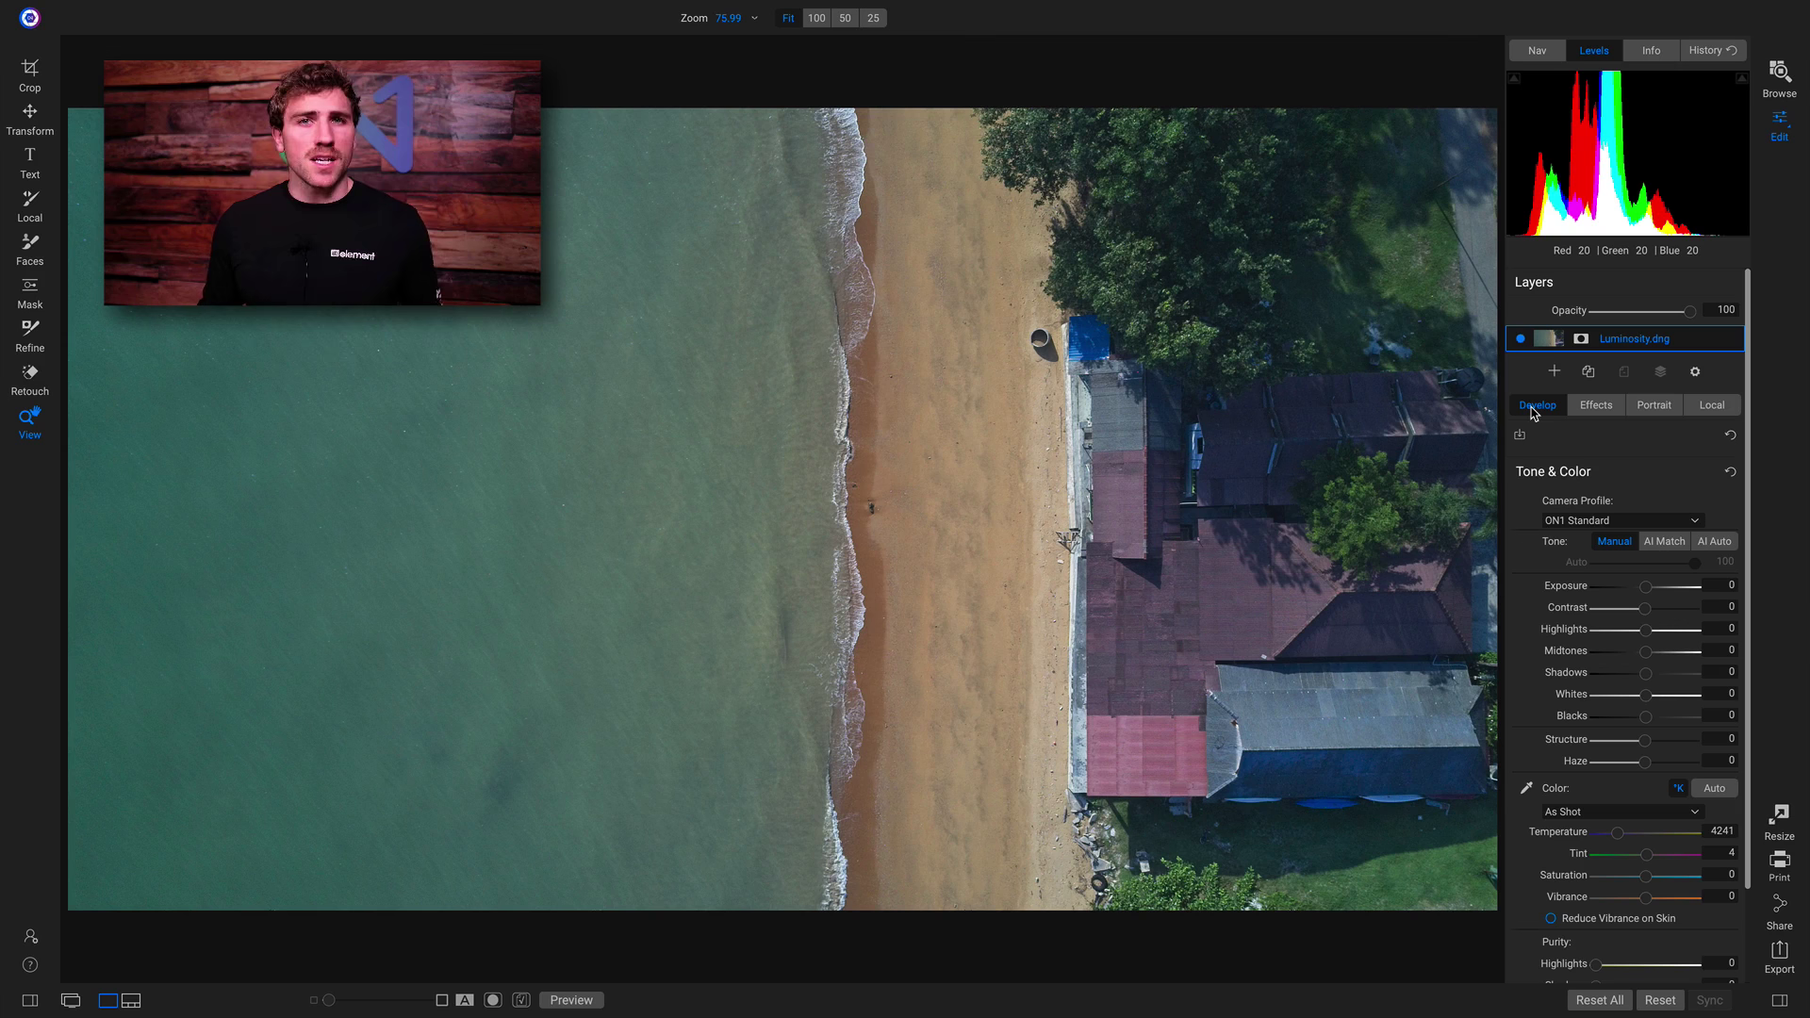
Step: Switch twice between the original and edited beach photo to compare the edits
key("ctrl+p")
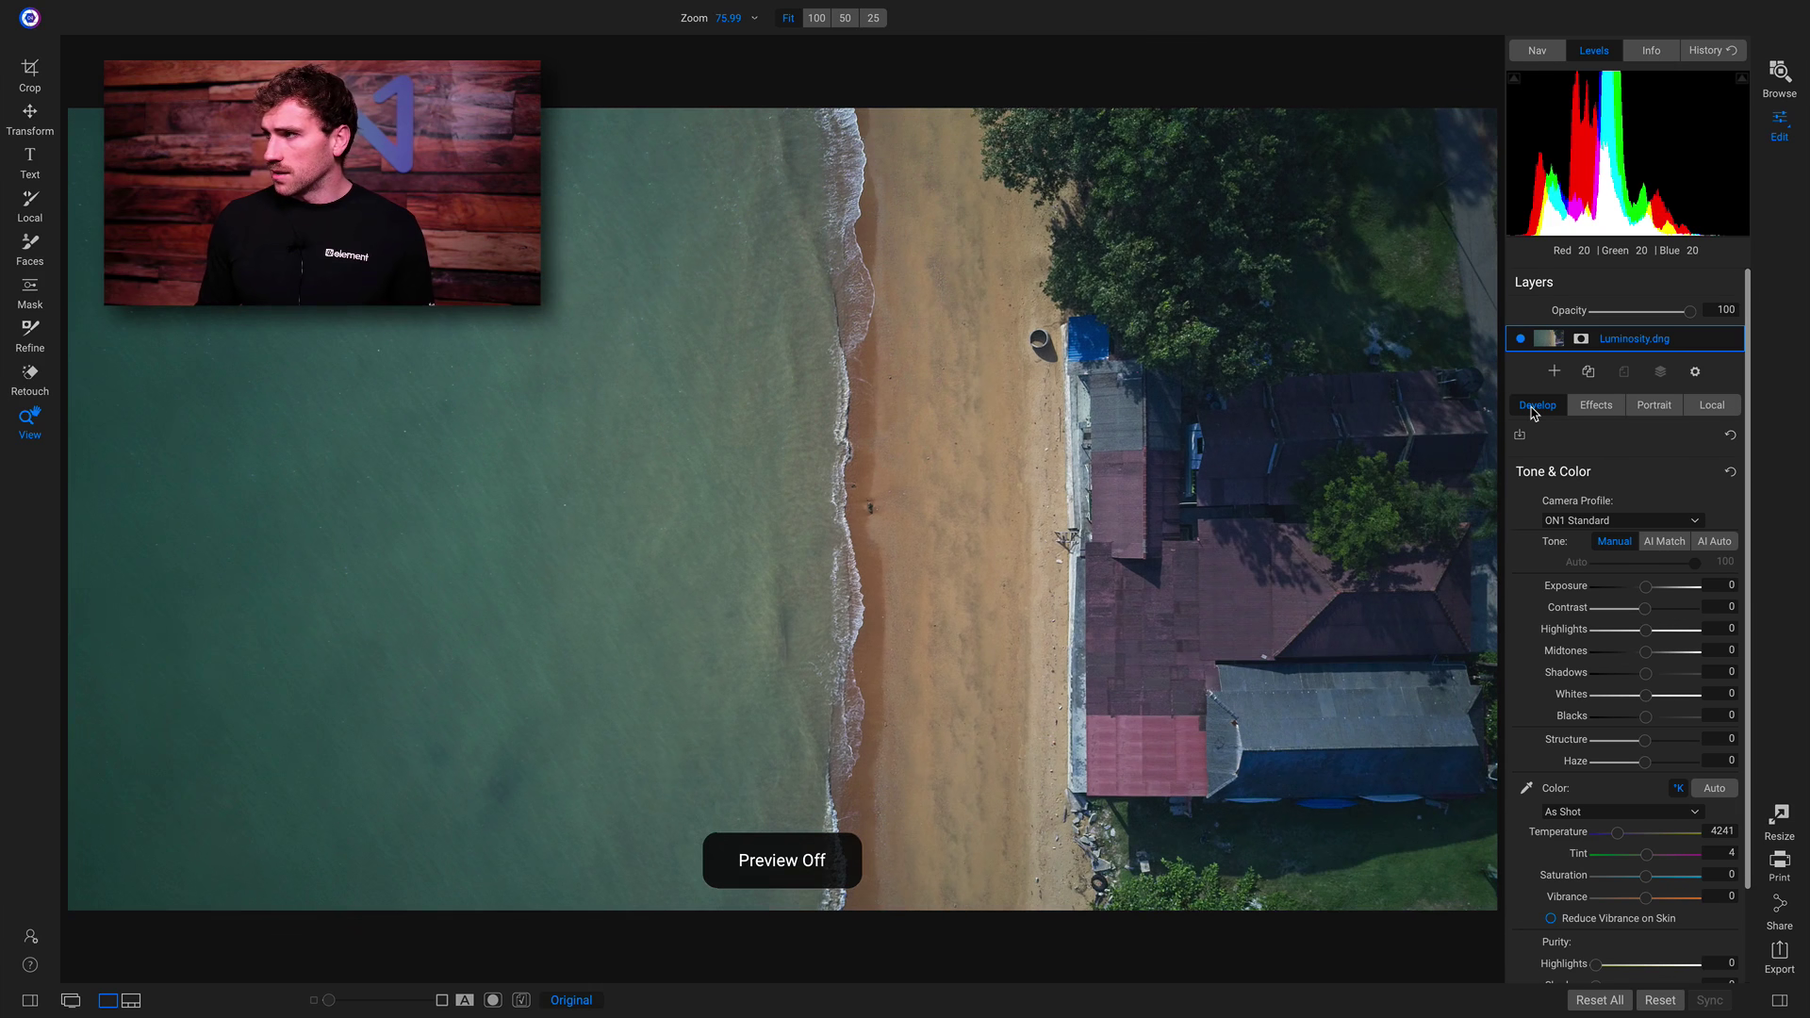
key("ctrl+p")
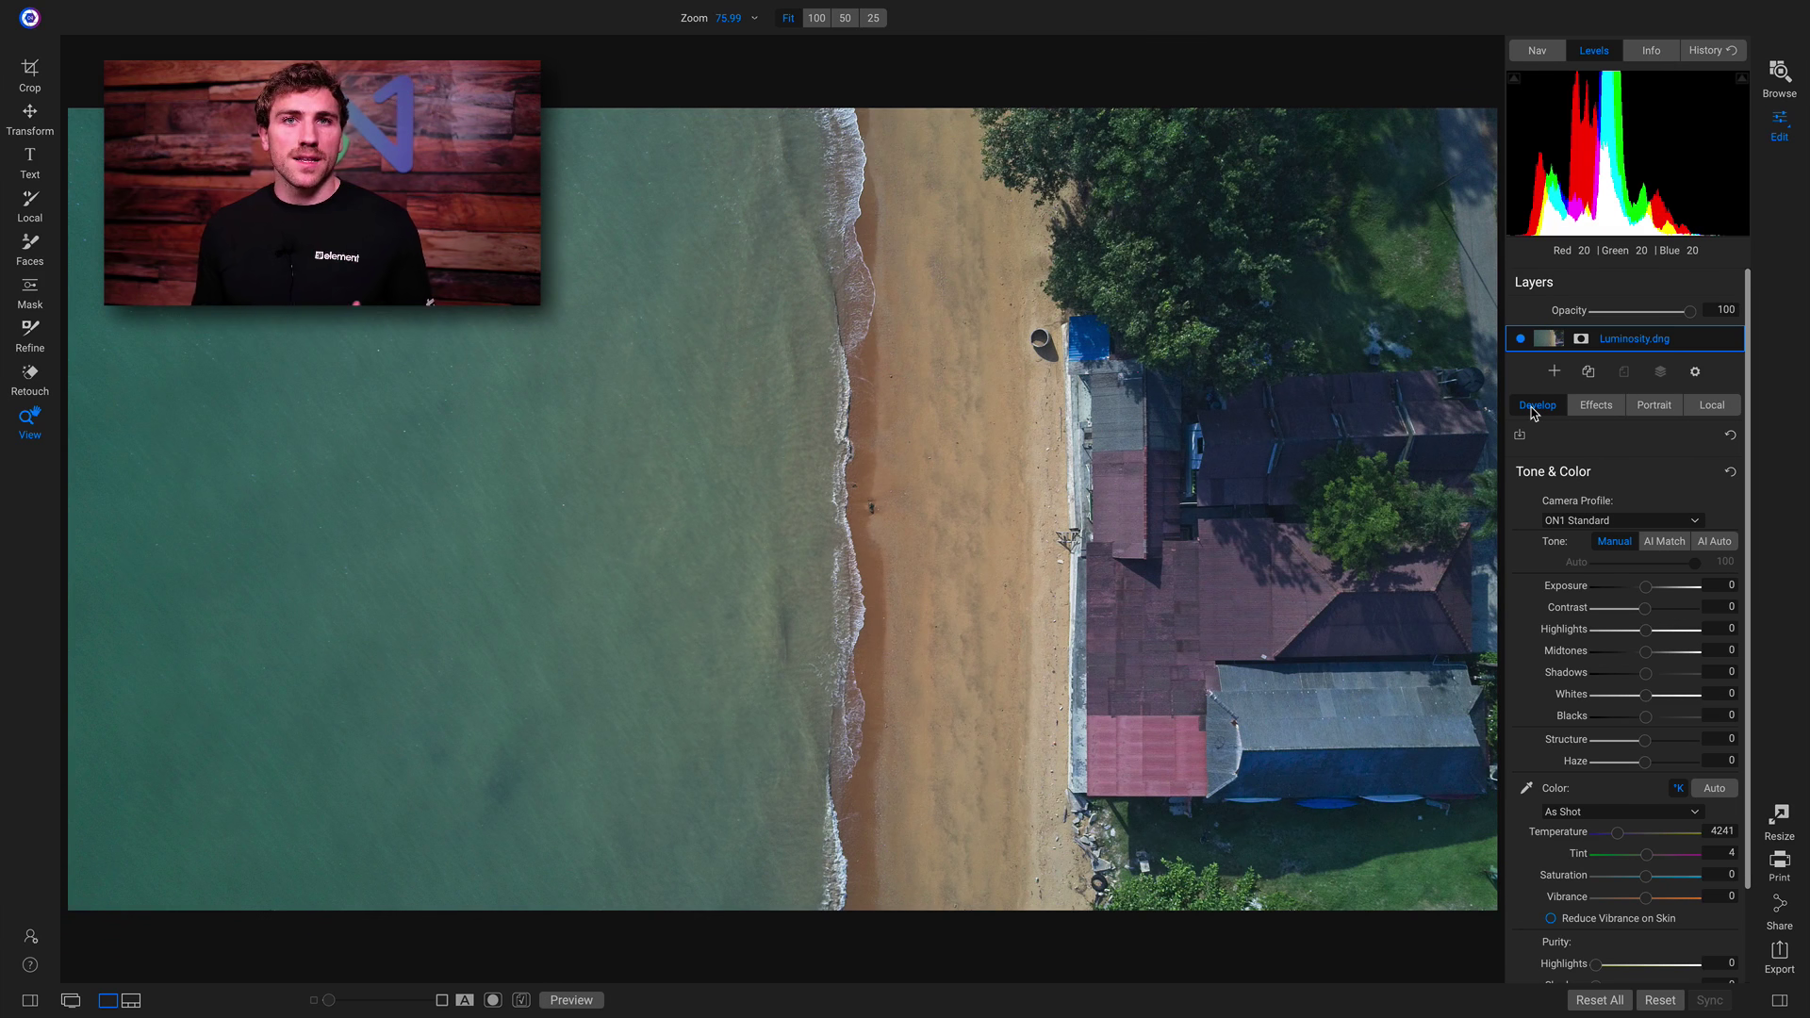
key("ctrl+p")
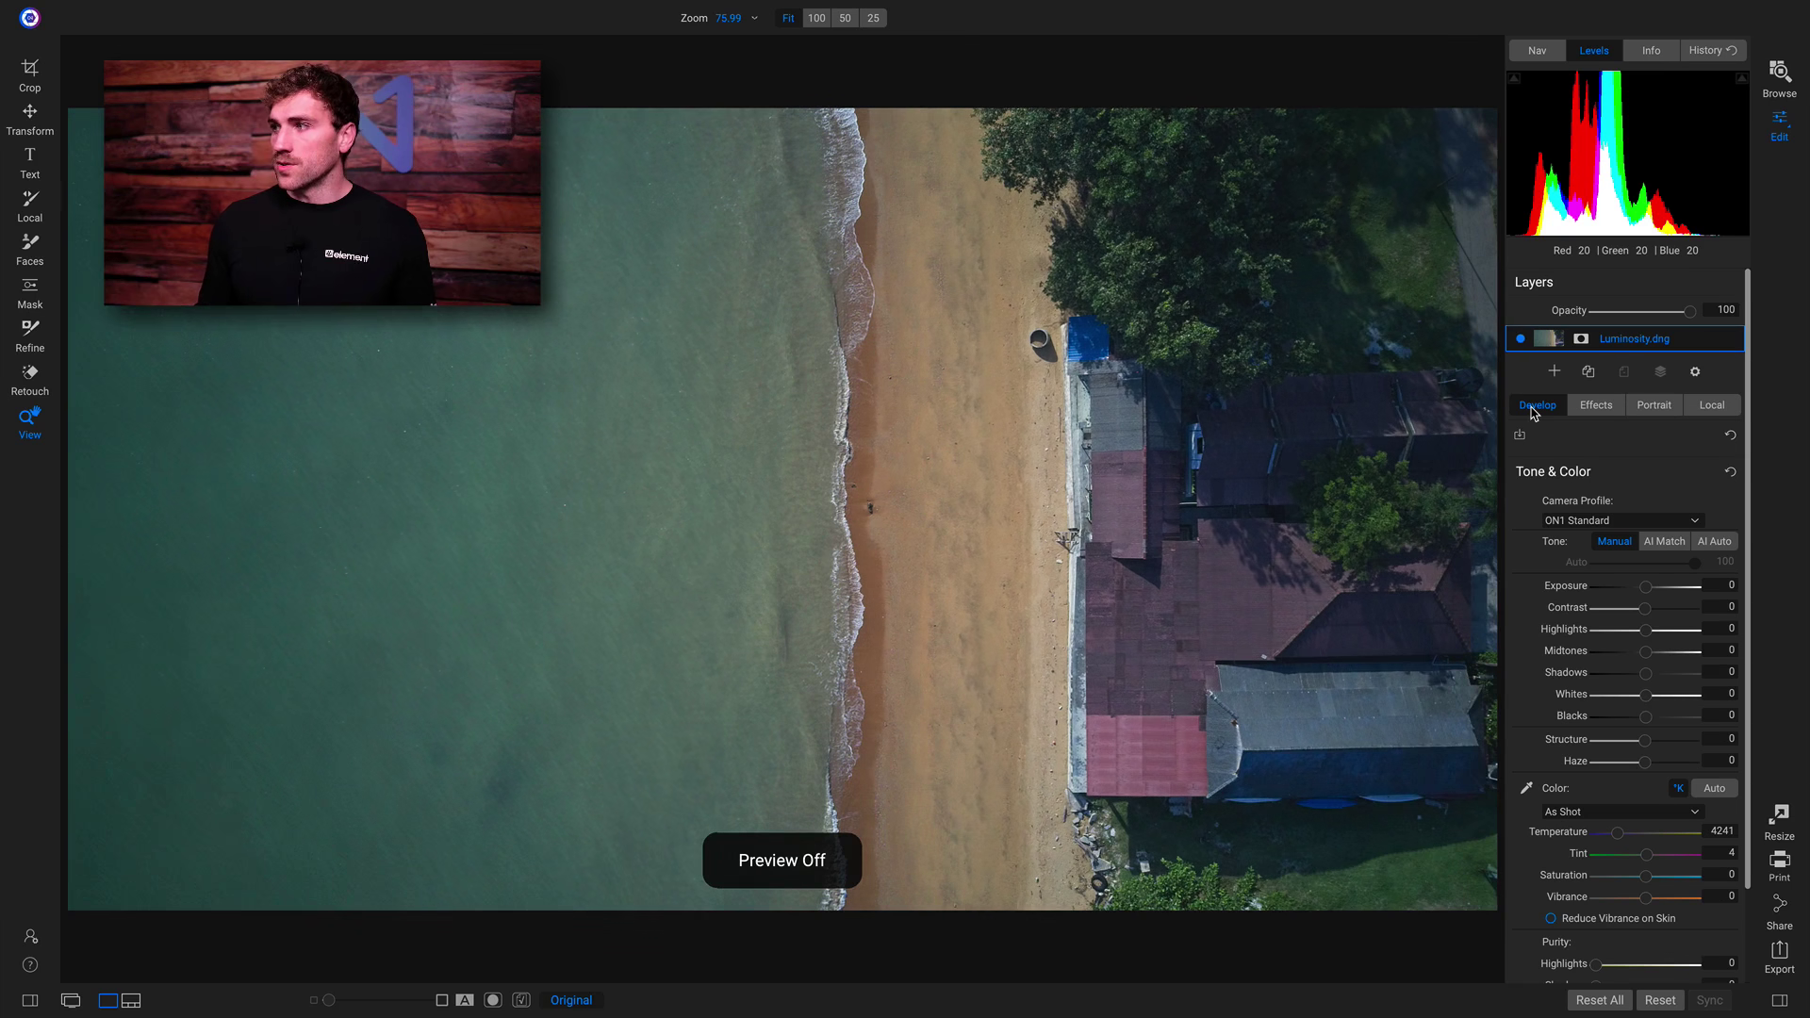
key("ctrl+p")
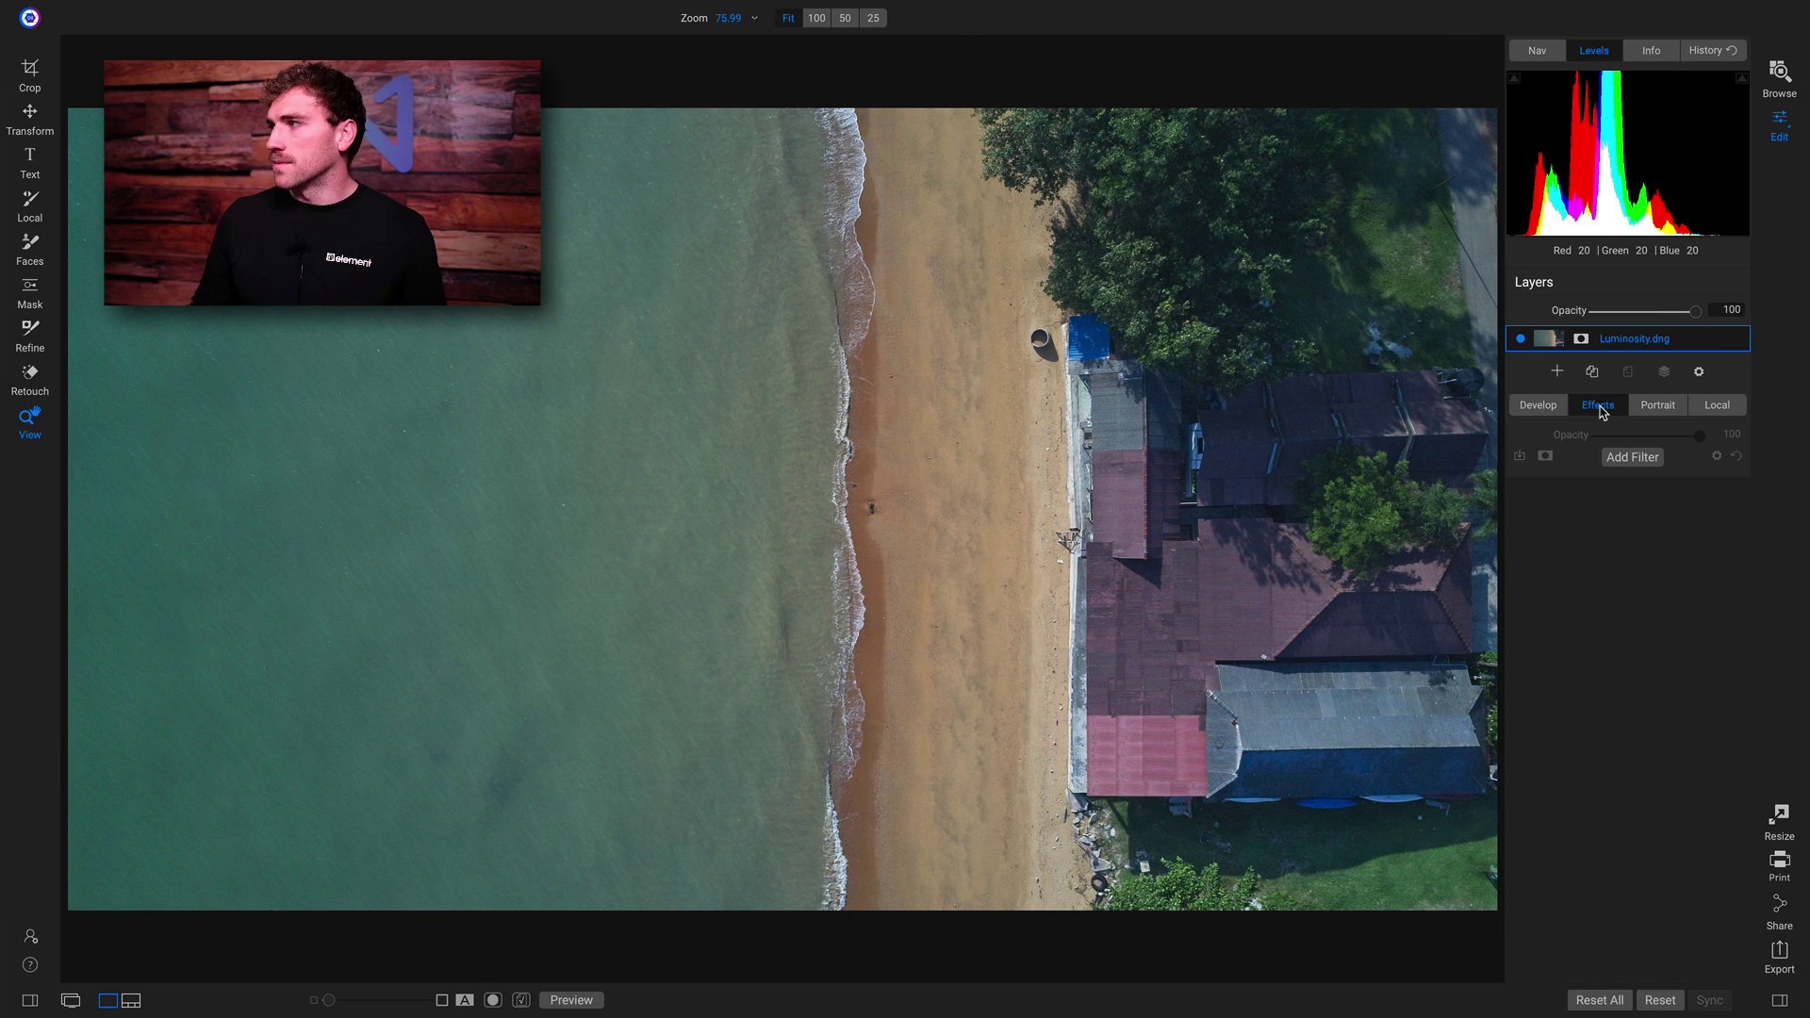
Step: Add a Curves filter from the Filters browser
left_click(1644, 461)
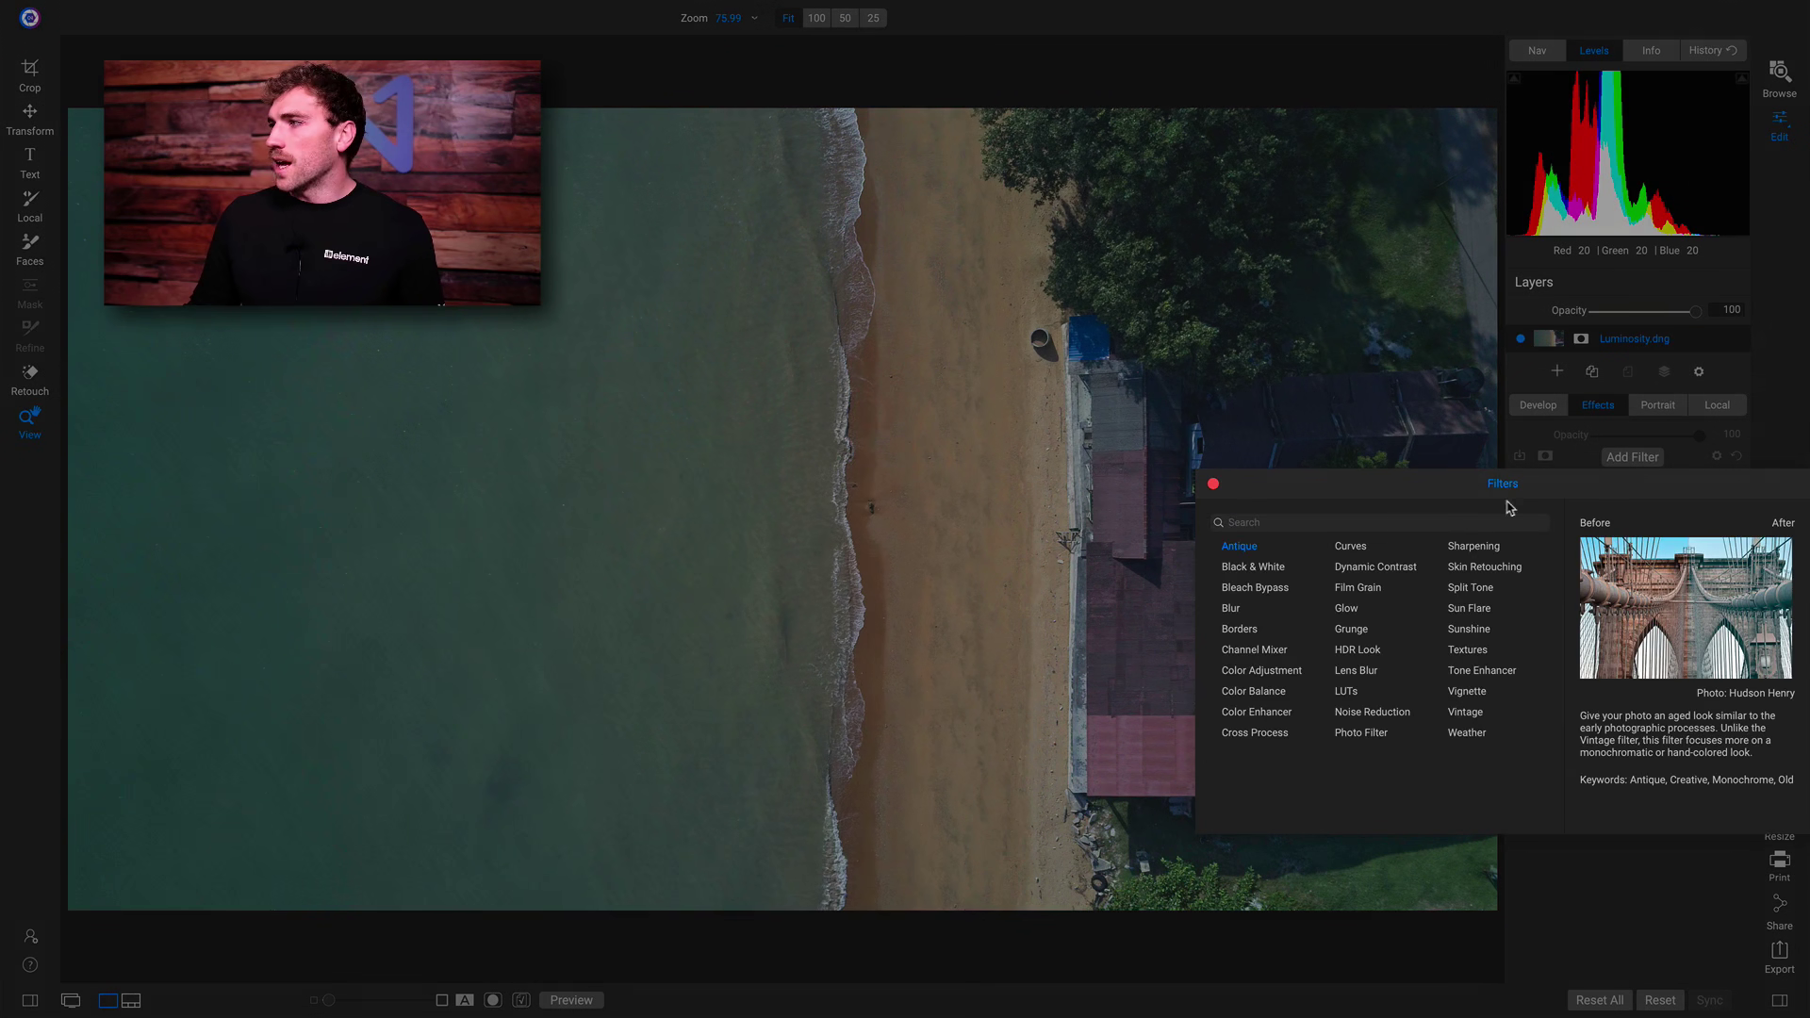
left_click(1352, 547)
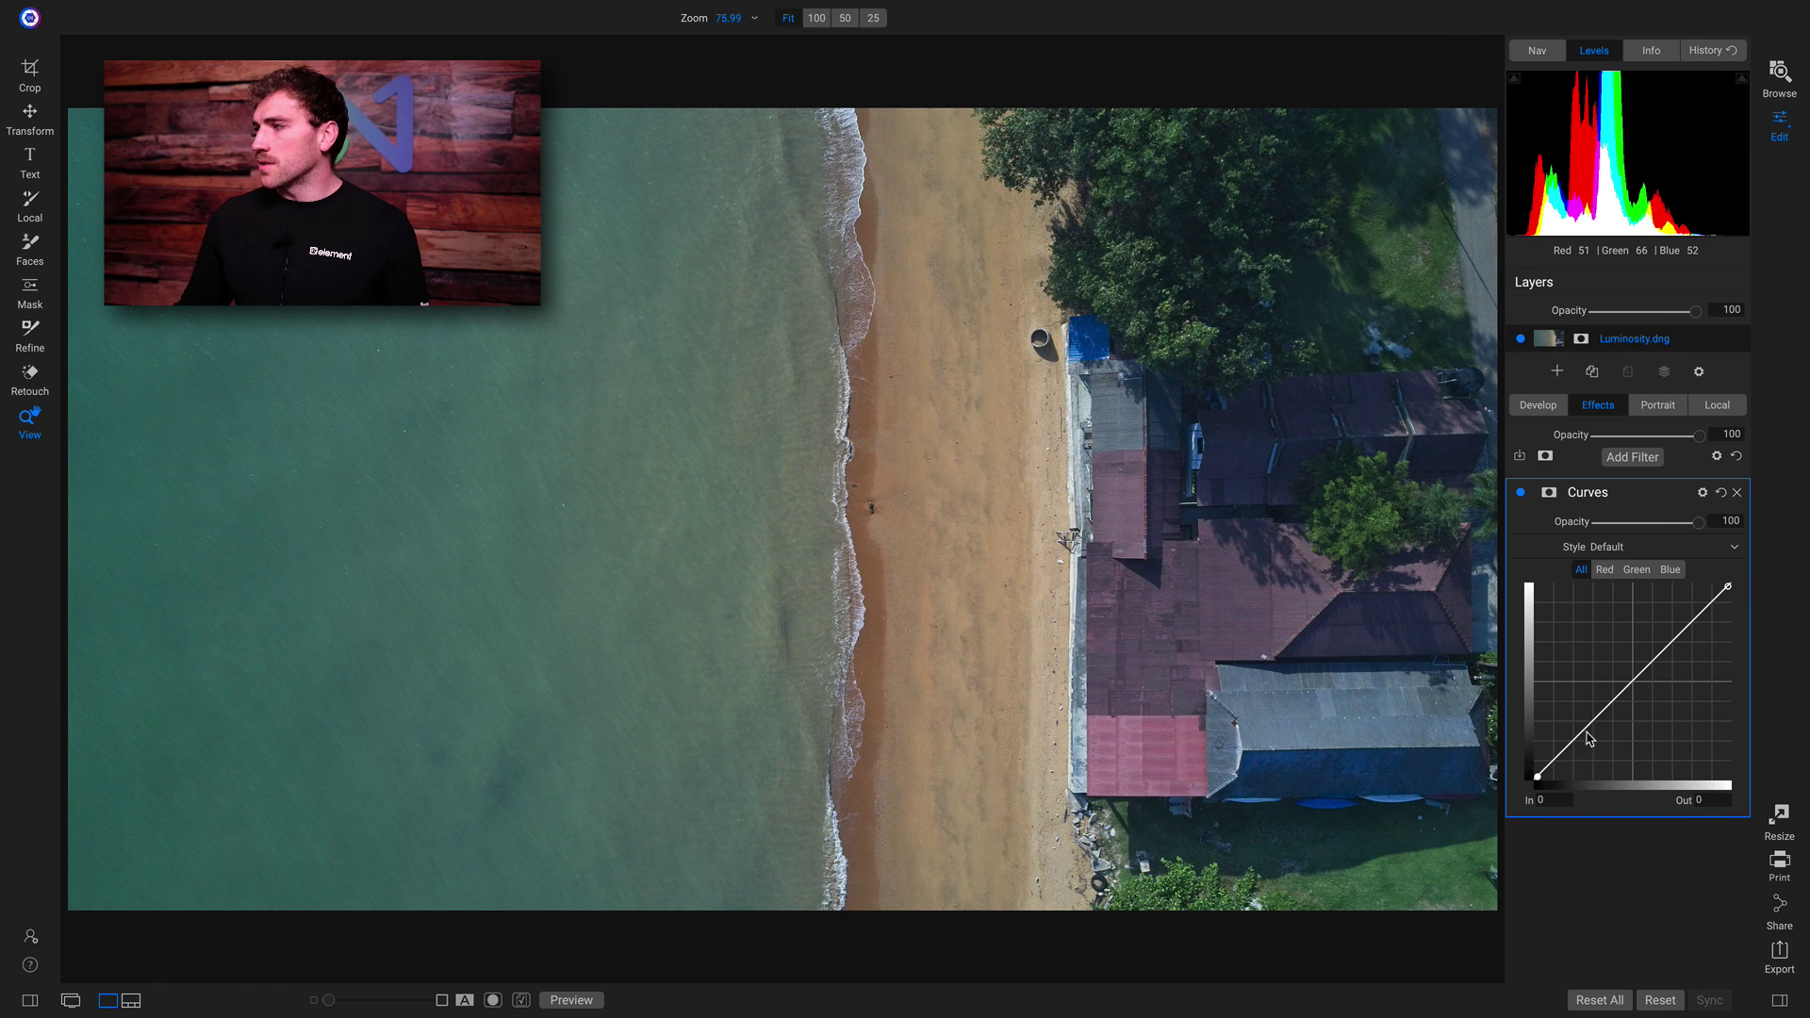
Step: Pull the lower curve down and raise the upper curve into an S-shape
left_click_drag(1586, 735, 1593, 748)
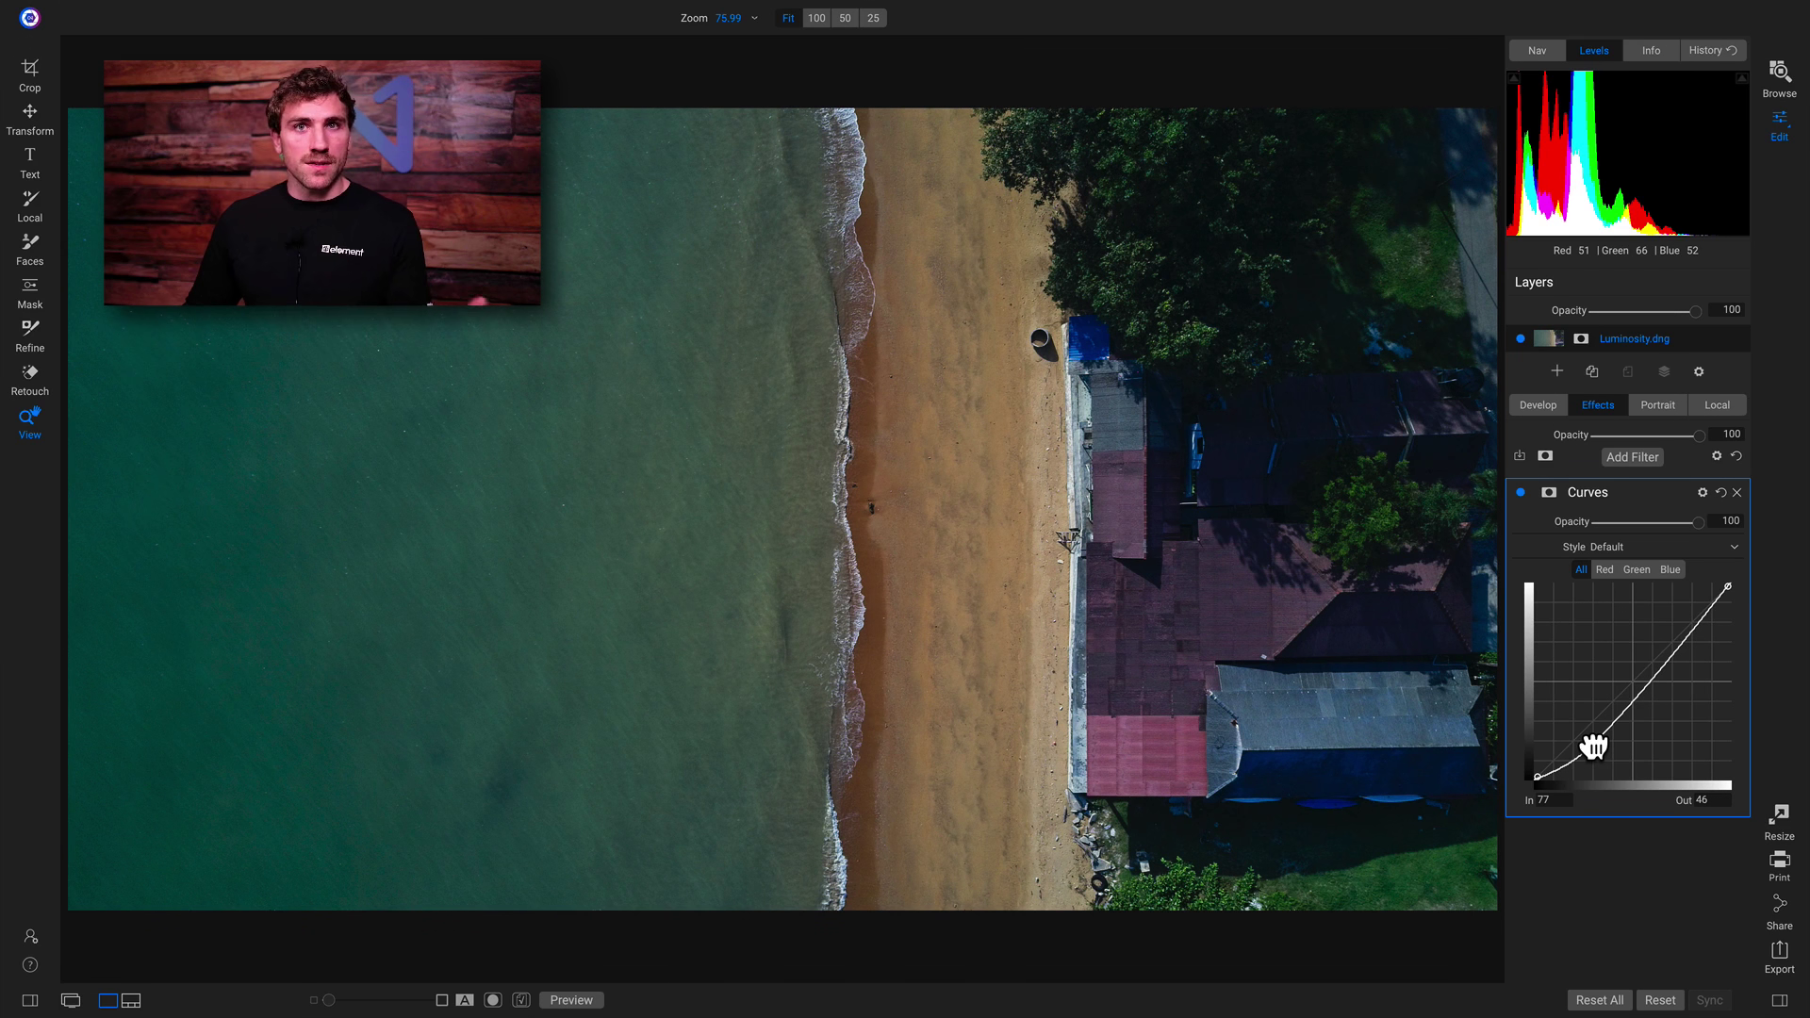
left_click_drag(1593, 746, 1597, 750)
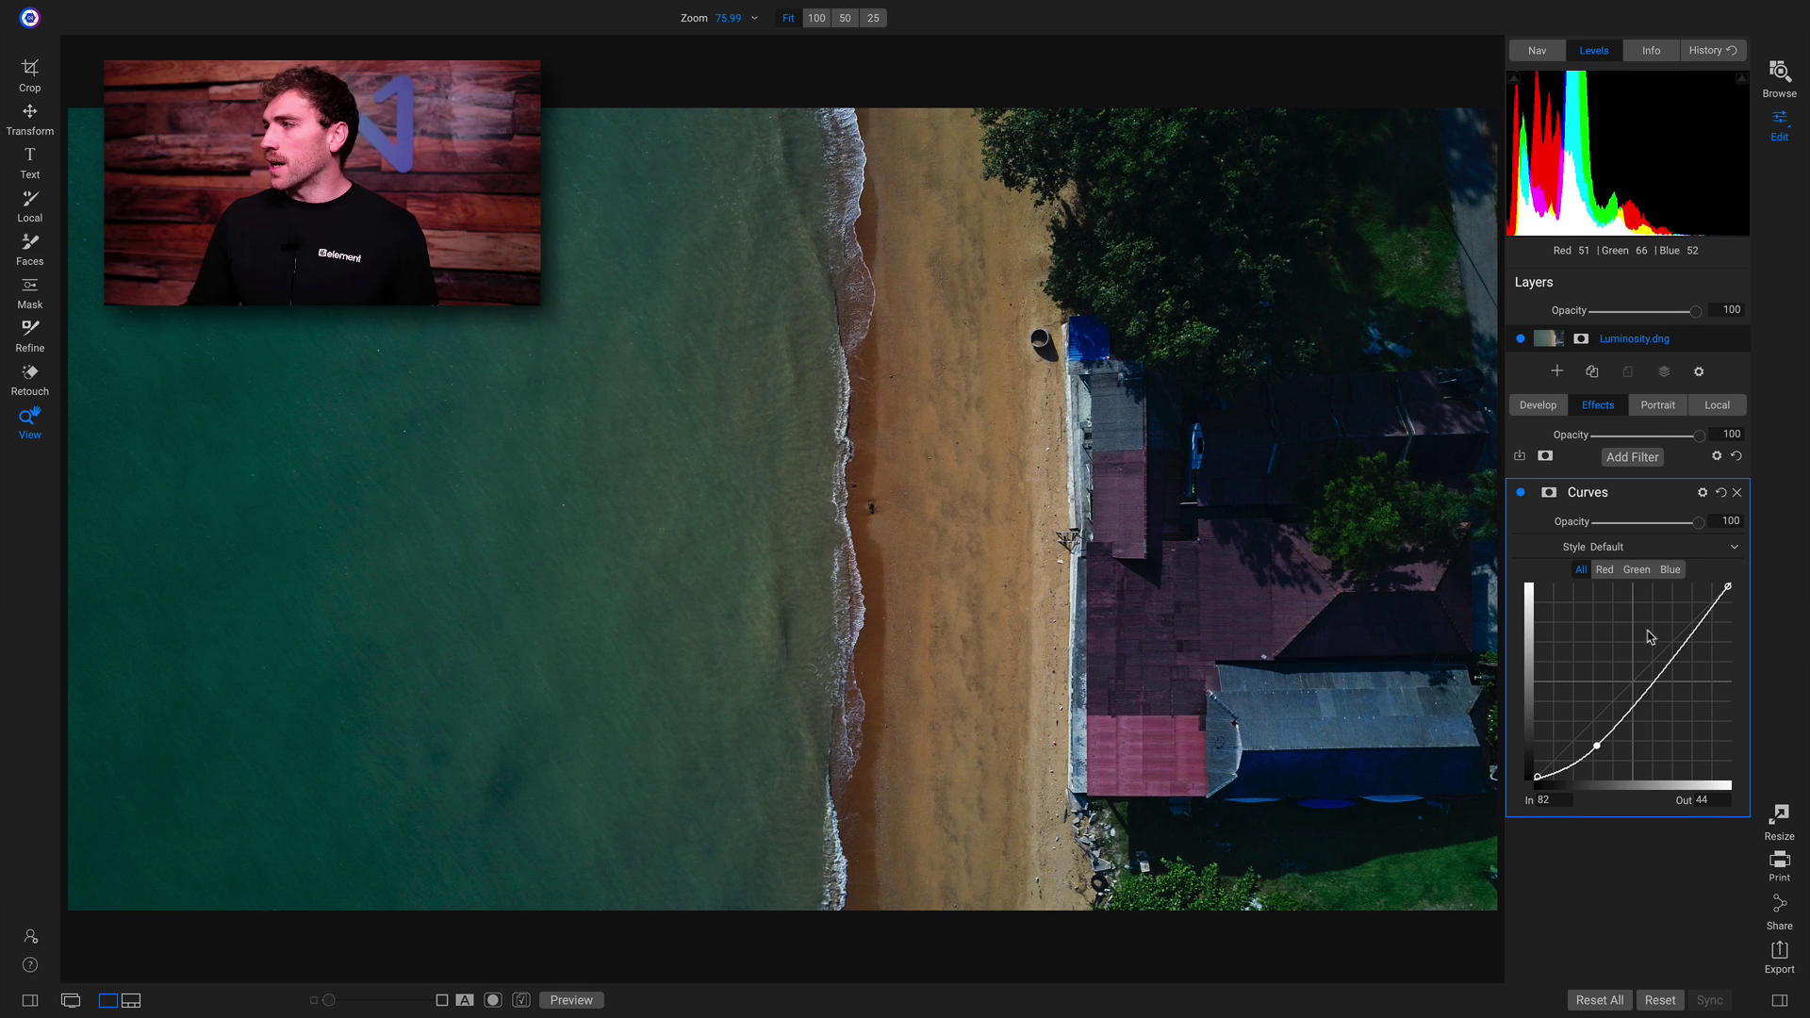
left_click_drag(1670, 664, 1658, 628)
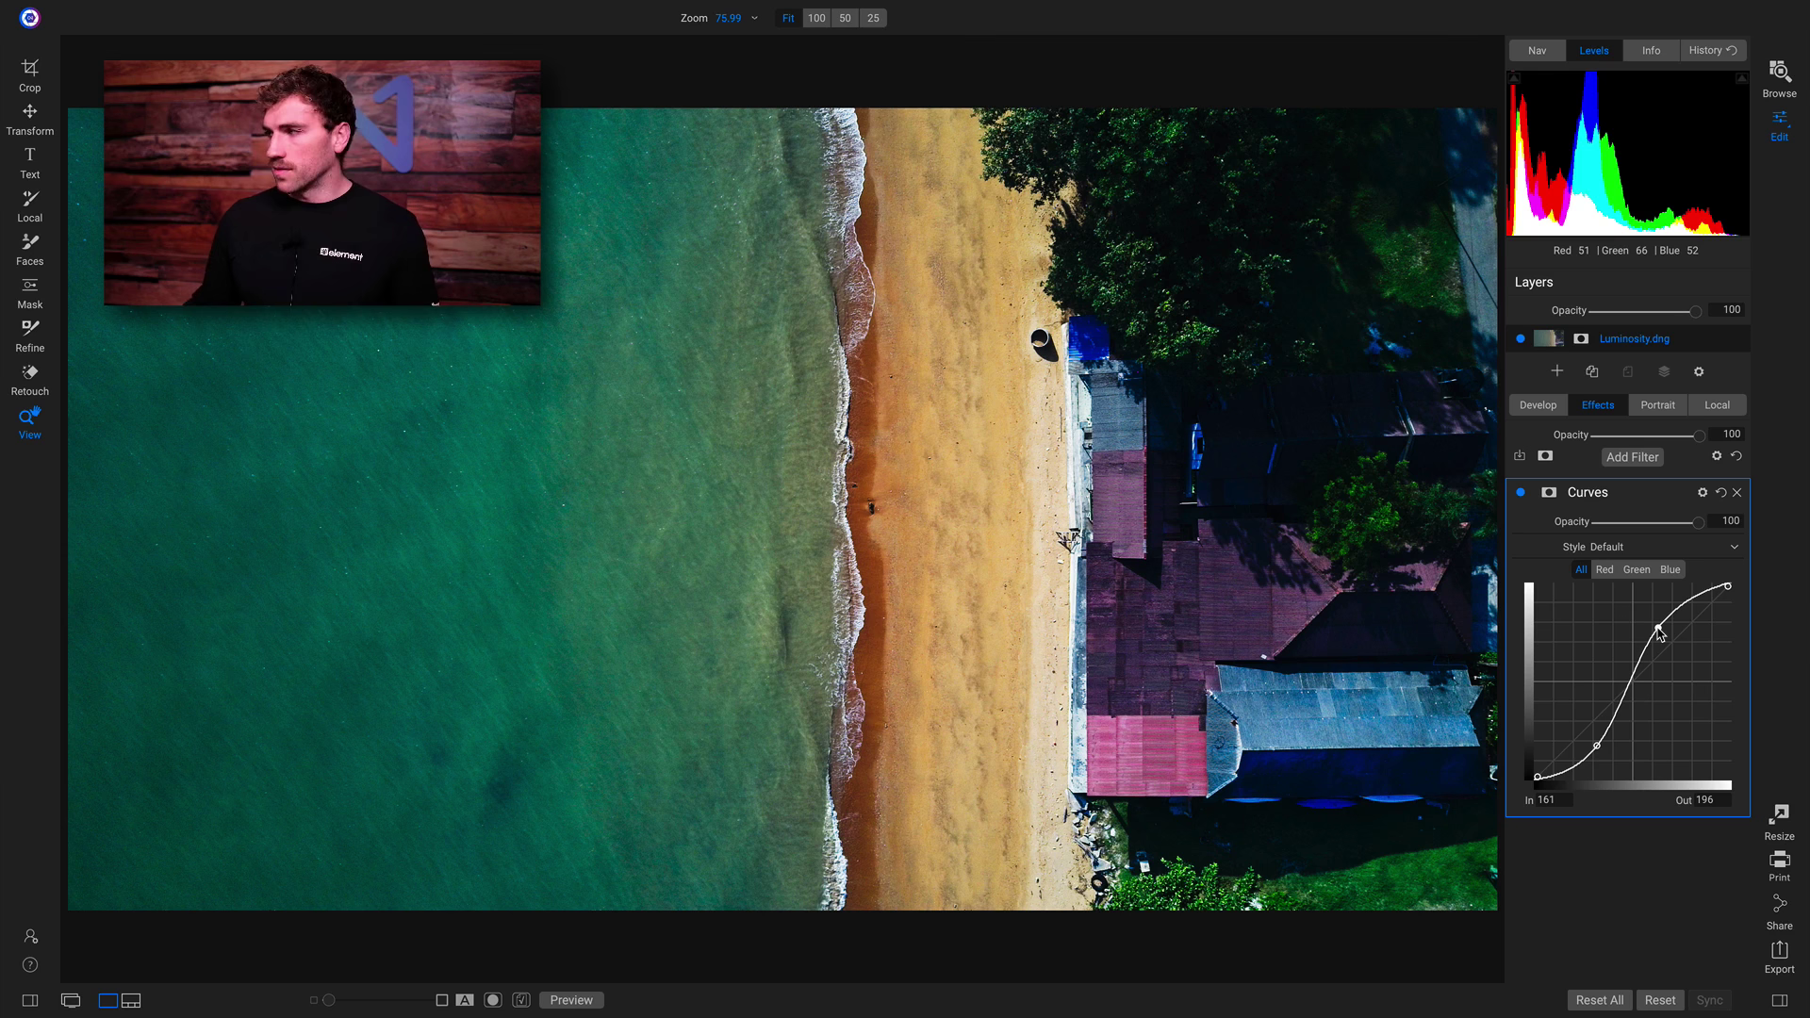
Step: Toggle the Curves filter off and on, then inspect the shoreline at 100%
left_click(1519, 494)
left_click(1519, 493)
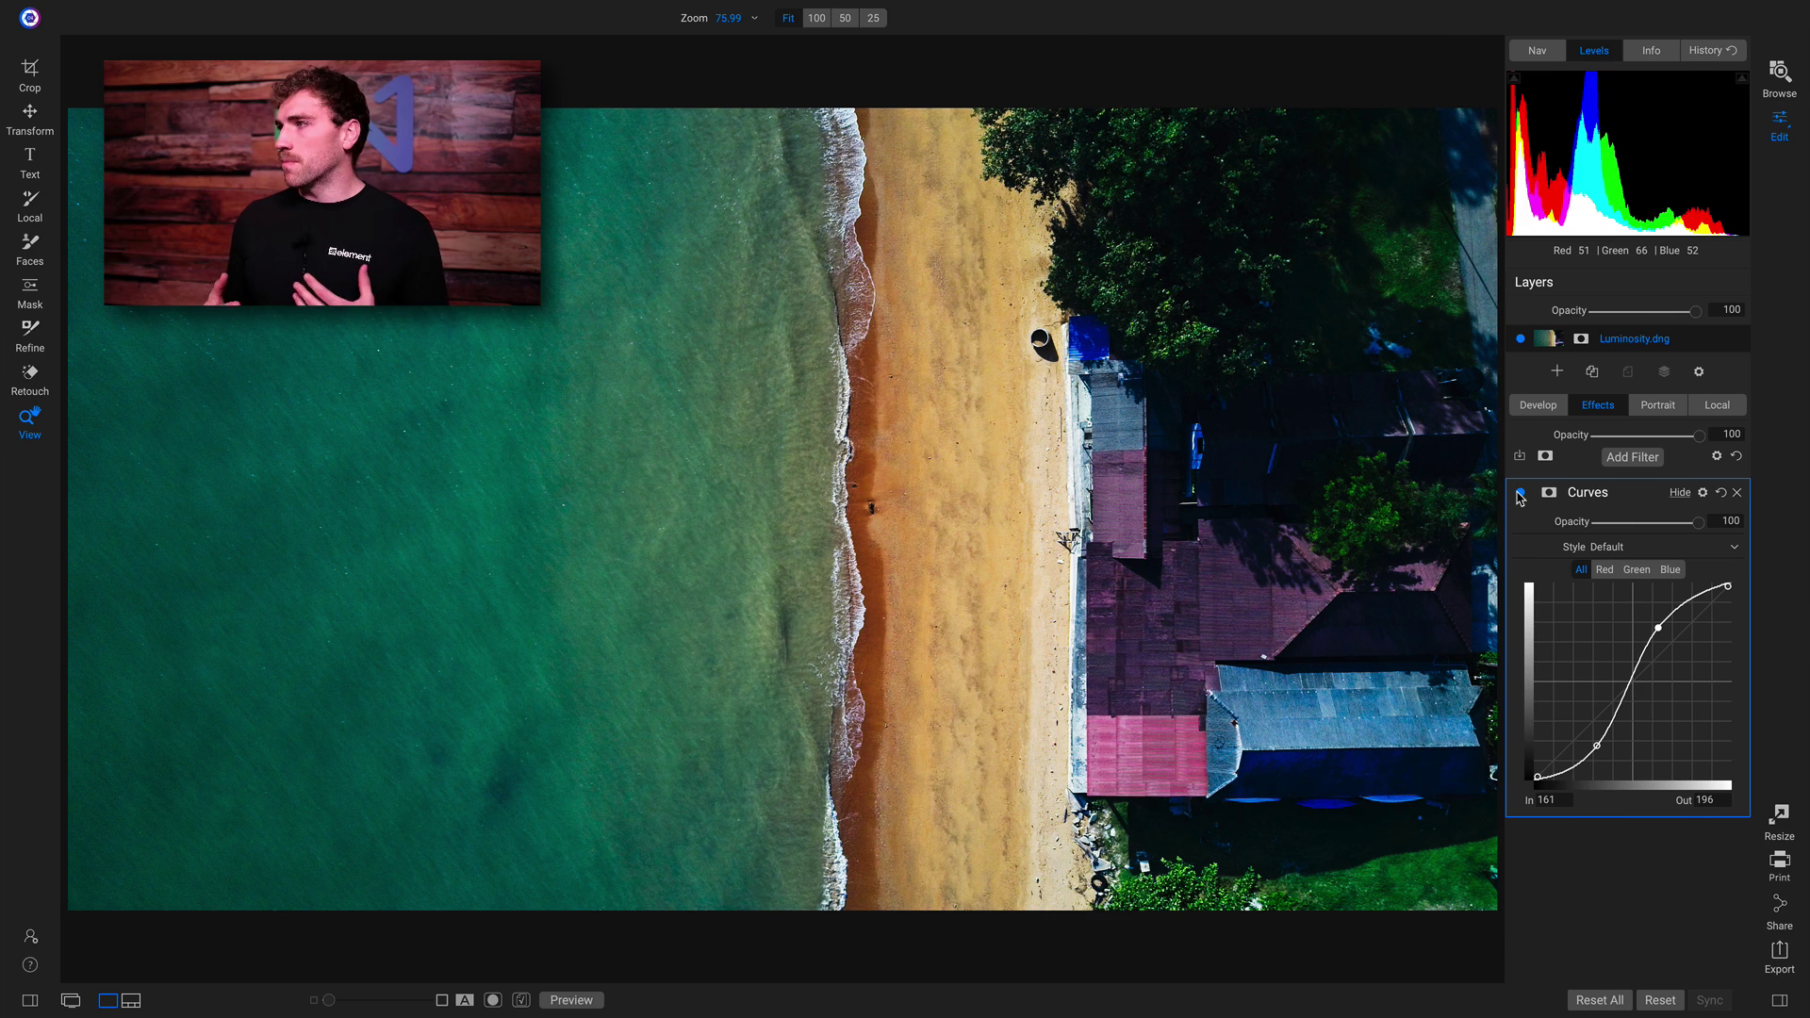
left_click(1145, 345)
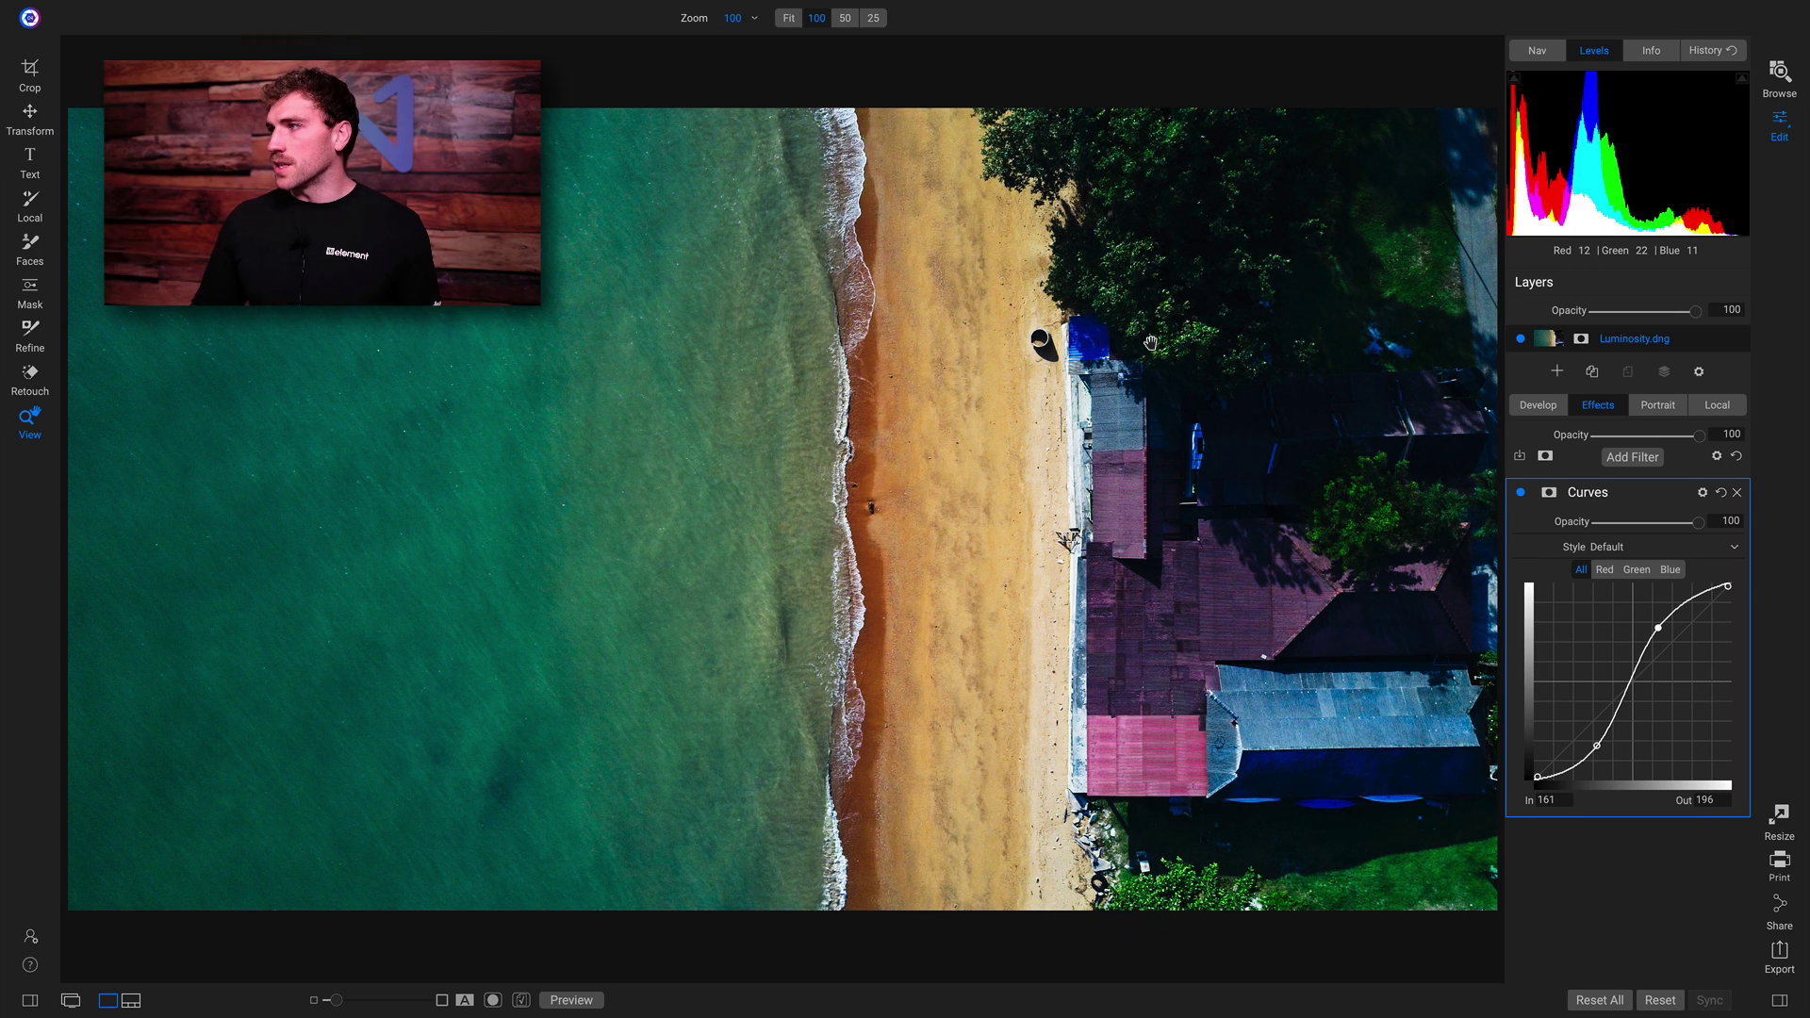
left_click_drag(1224, 465, 1113, 473)
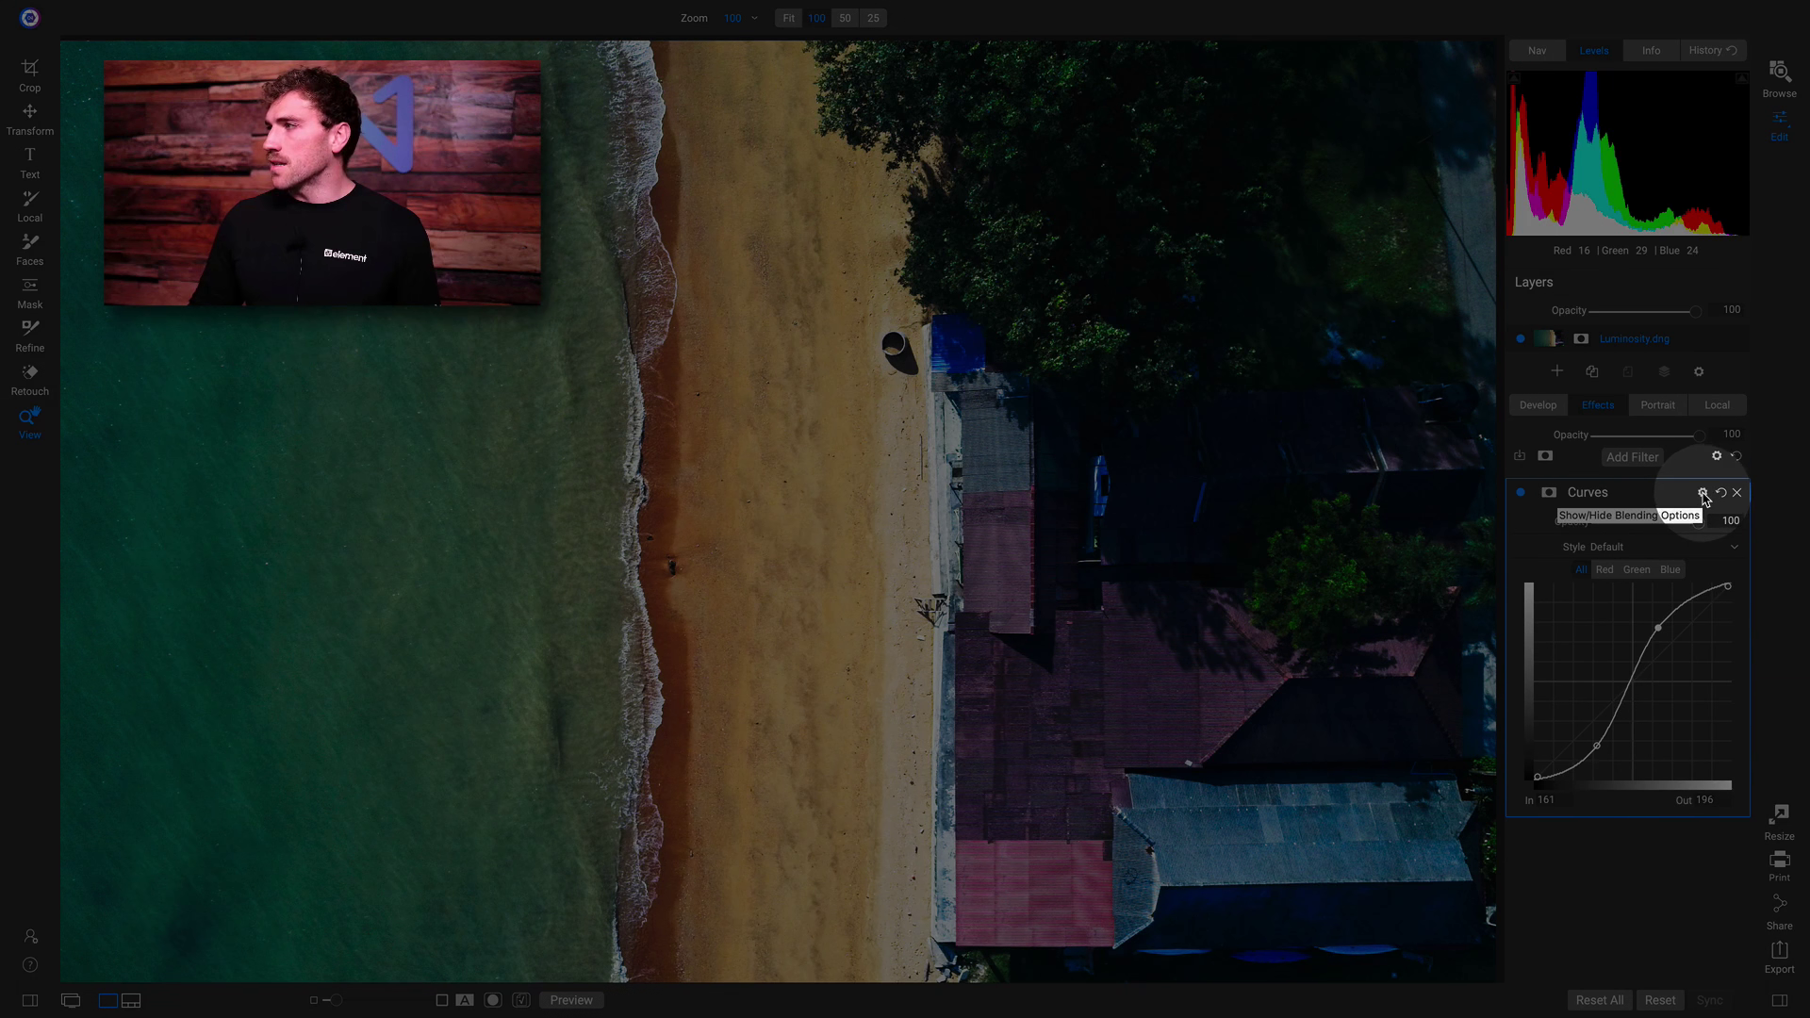
Step: Set the Curves filter's blending mode to Luminosity
left_click(1703, 494)
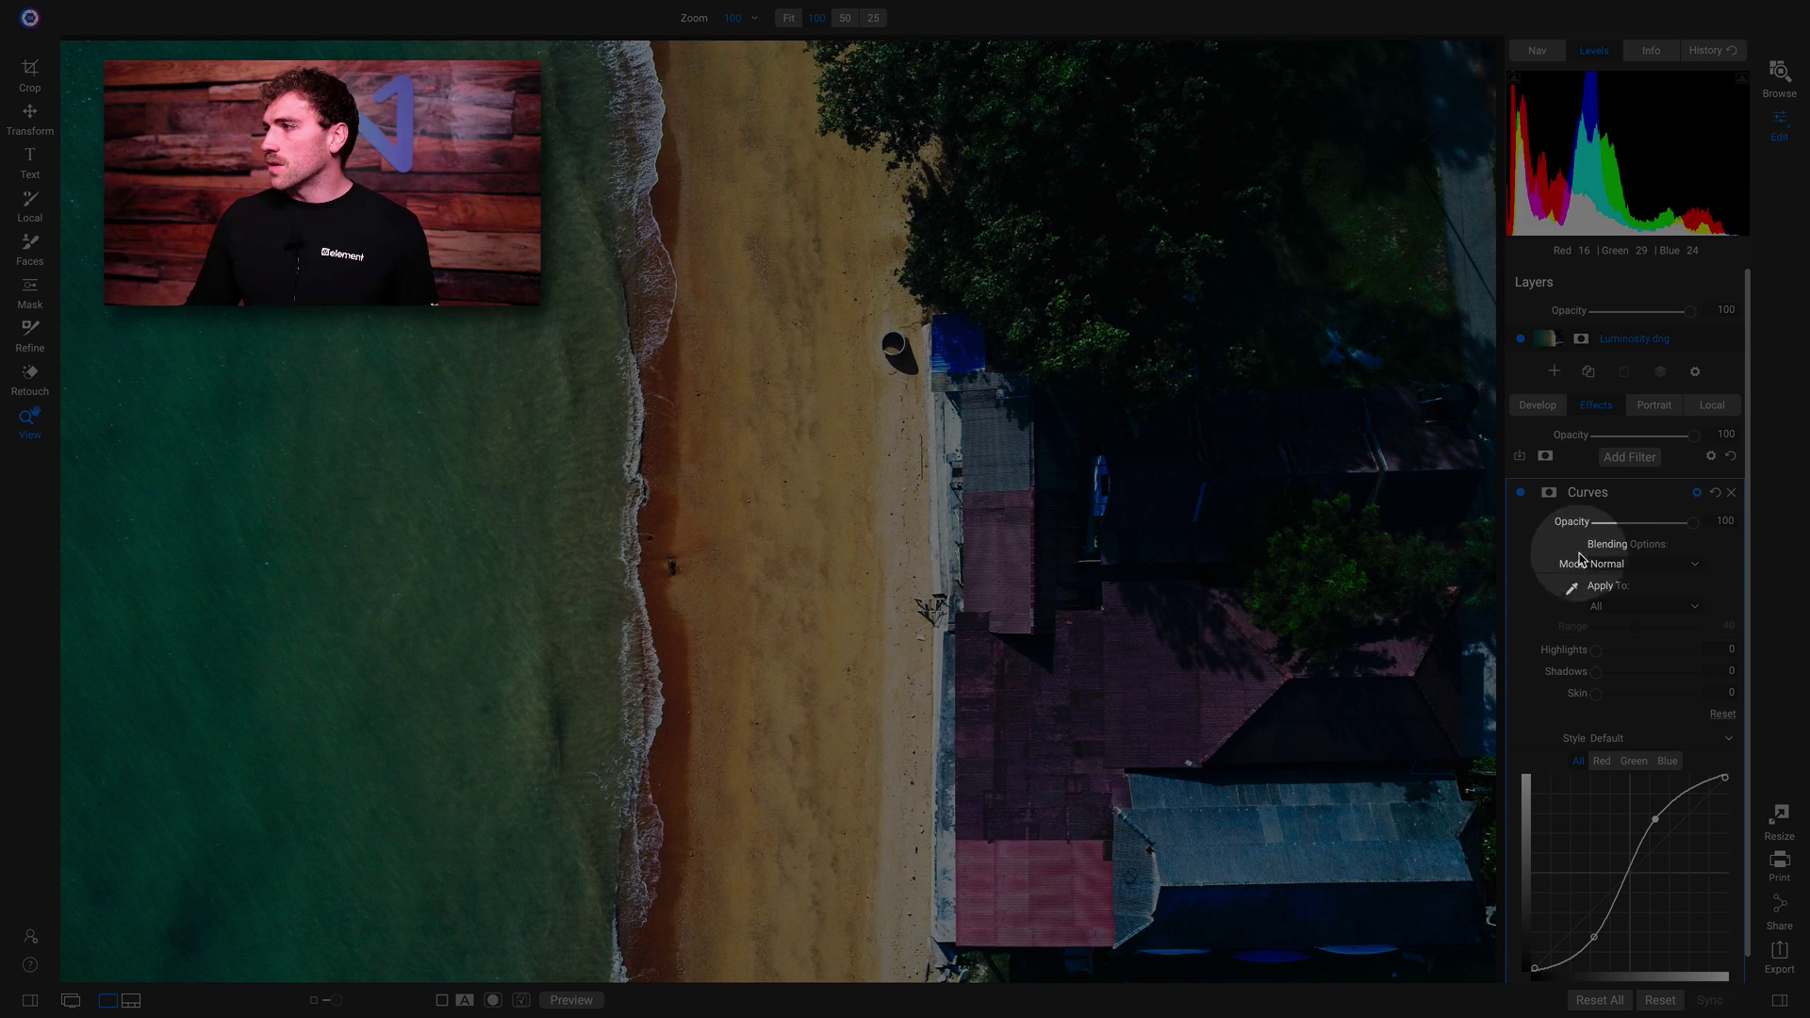
left_click(1642, 563)
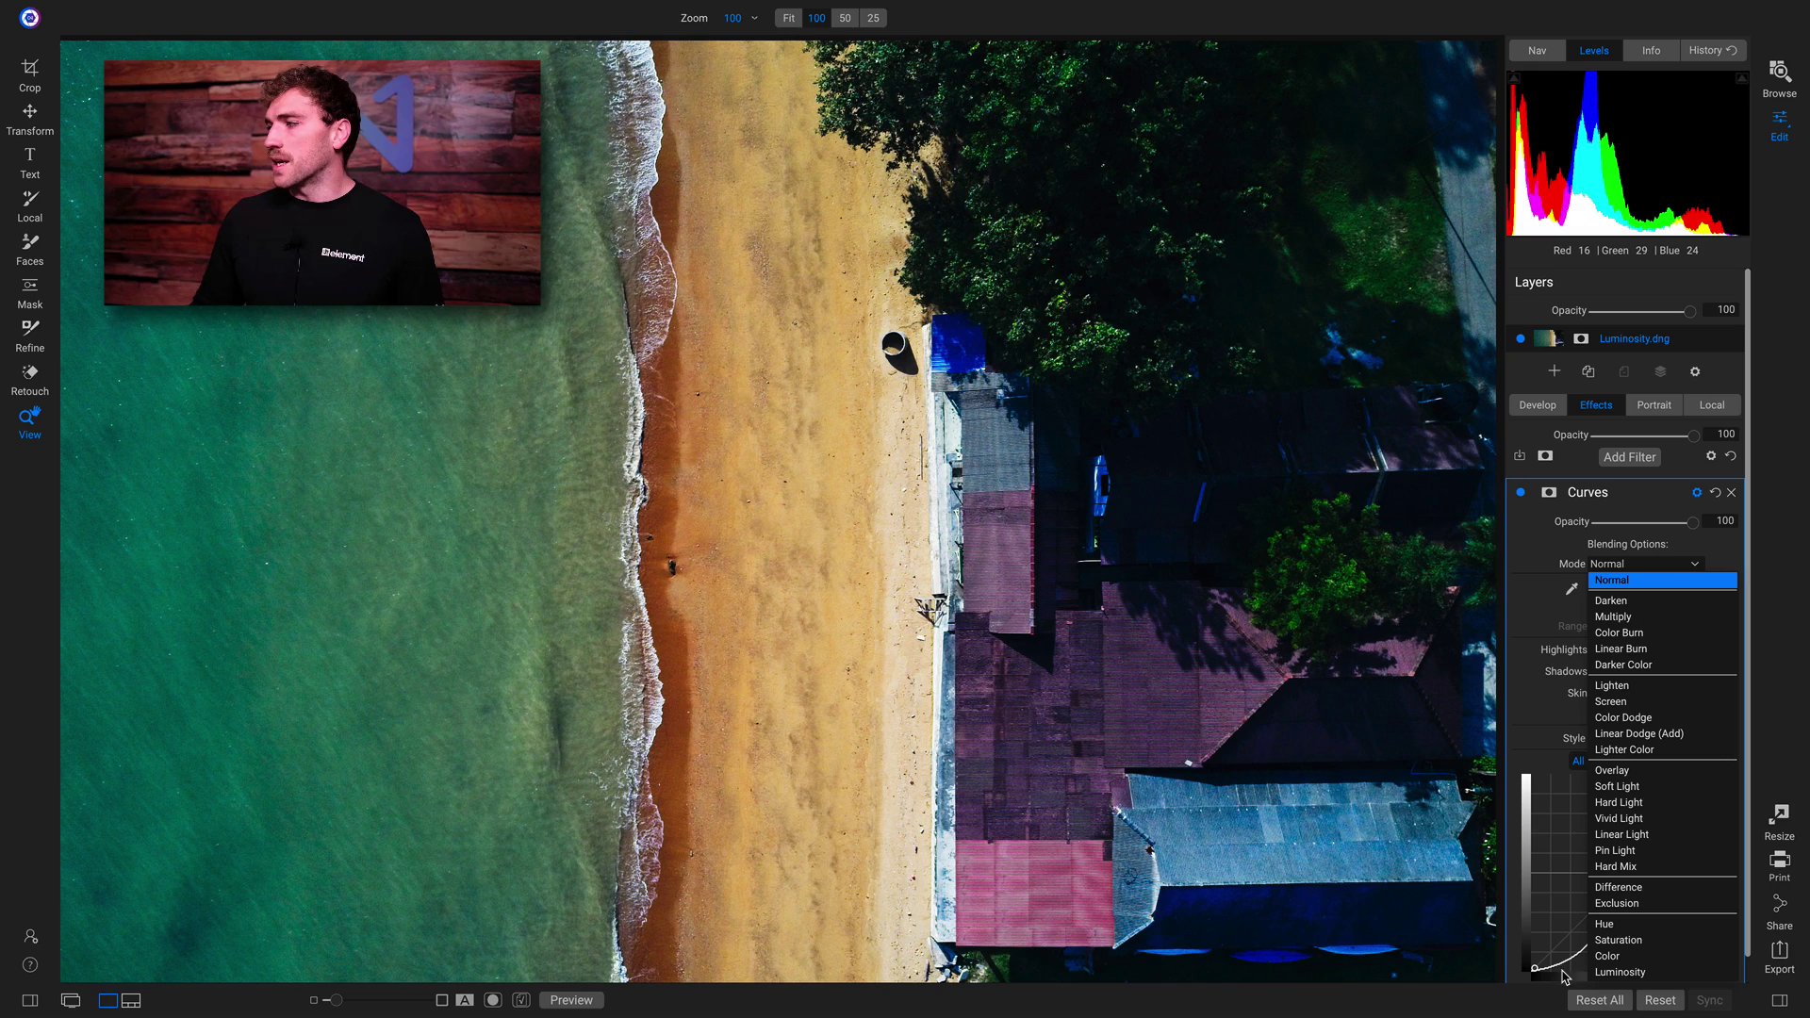
left_click(1595, 973)
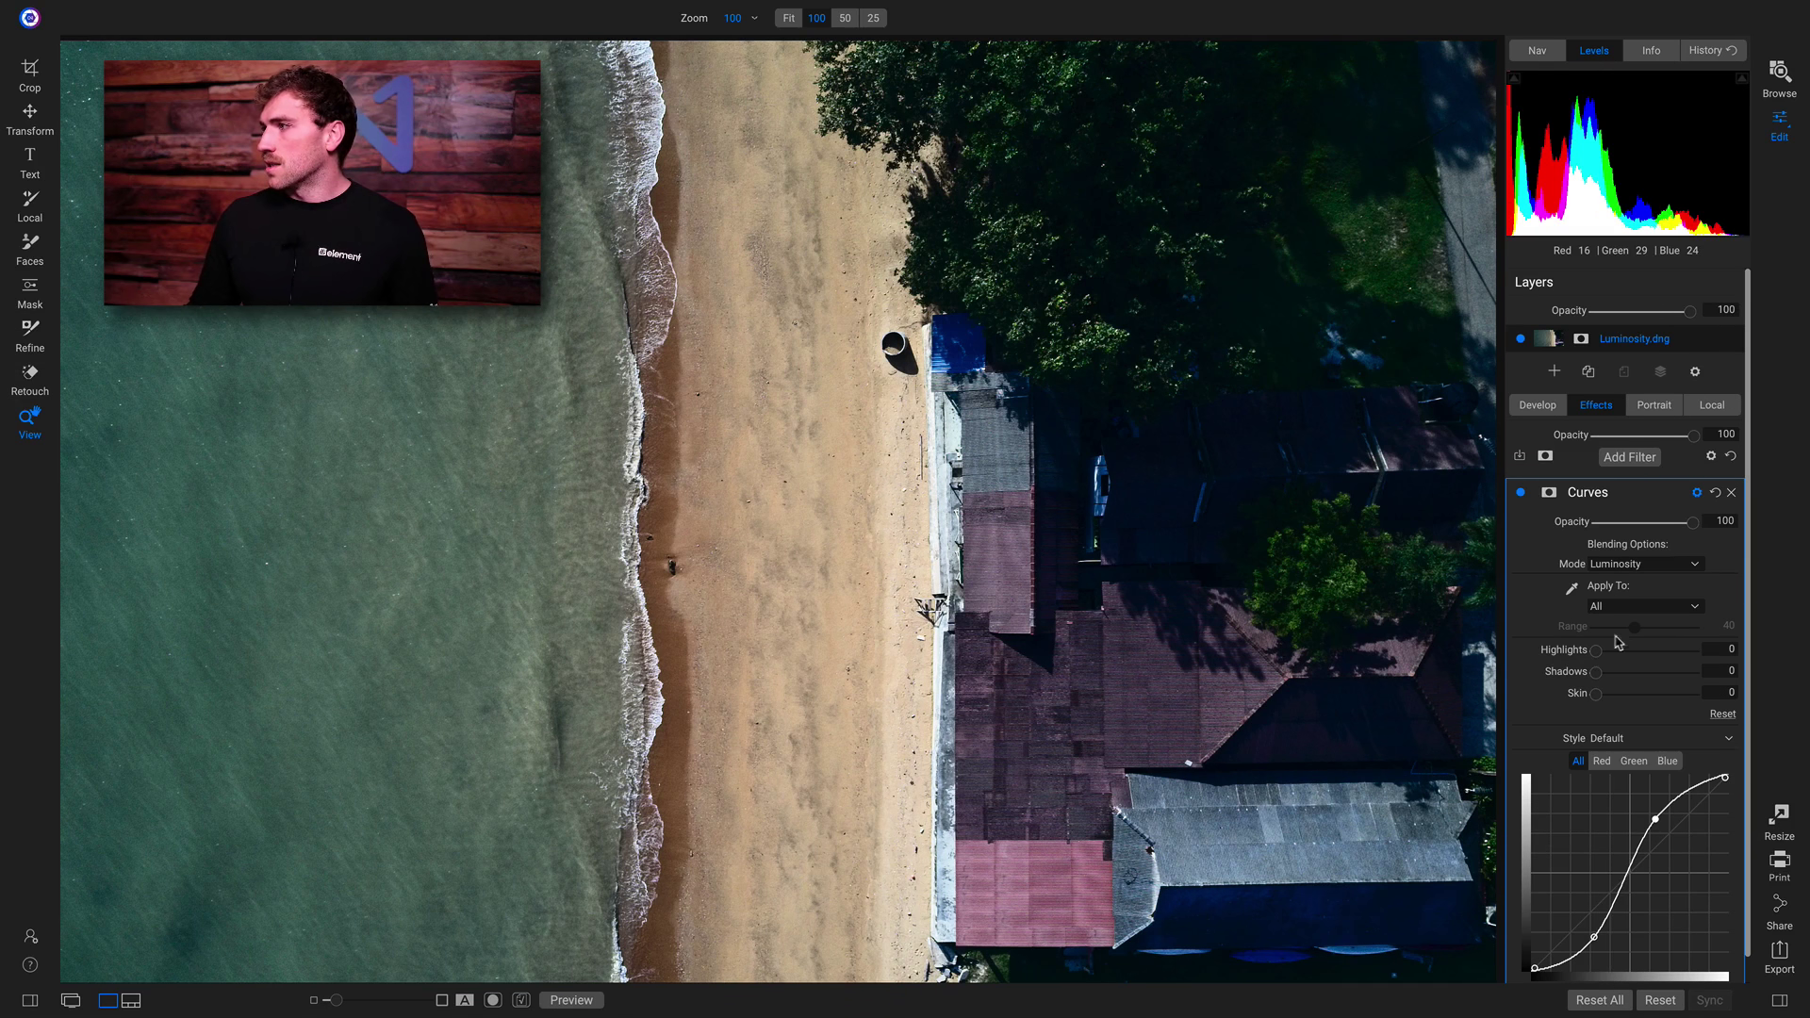
Step: Compare Normal blending and the original photo, ending with Luminosity reselected
left_click(1633, 566)
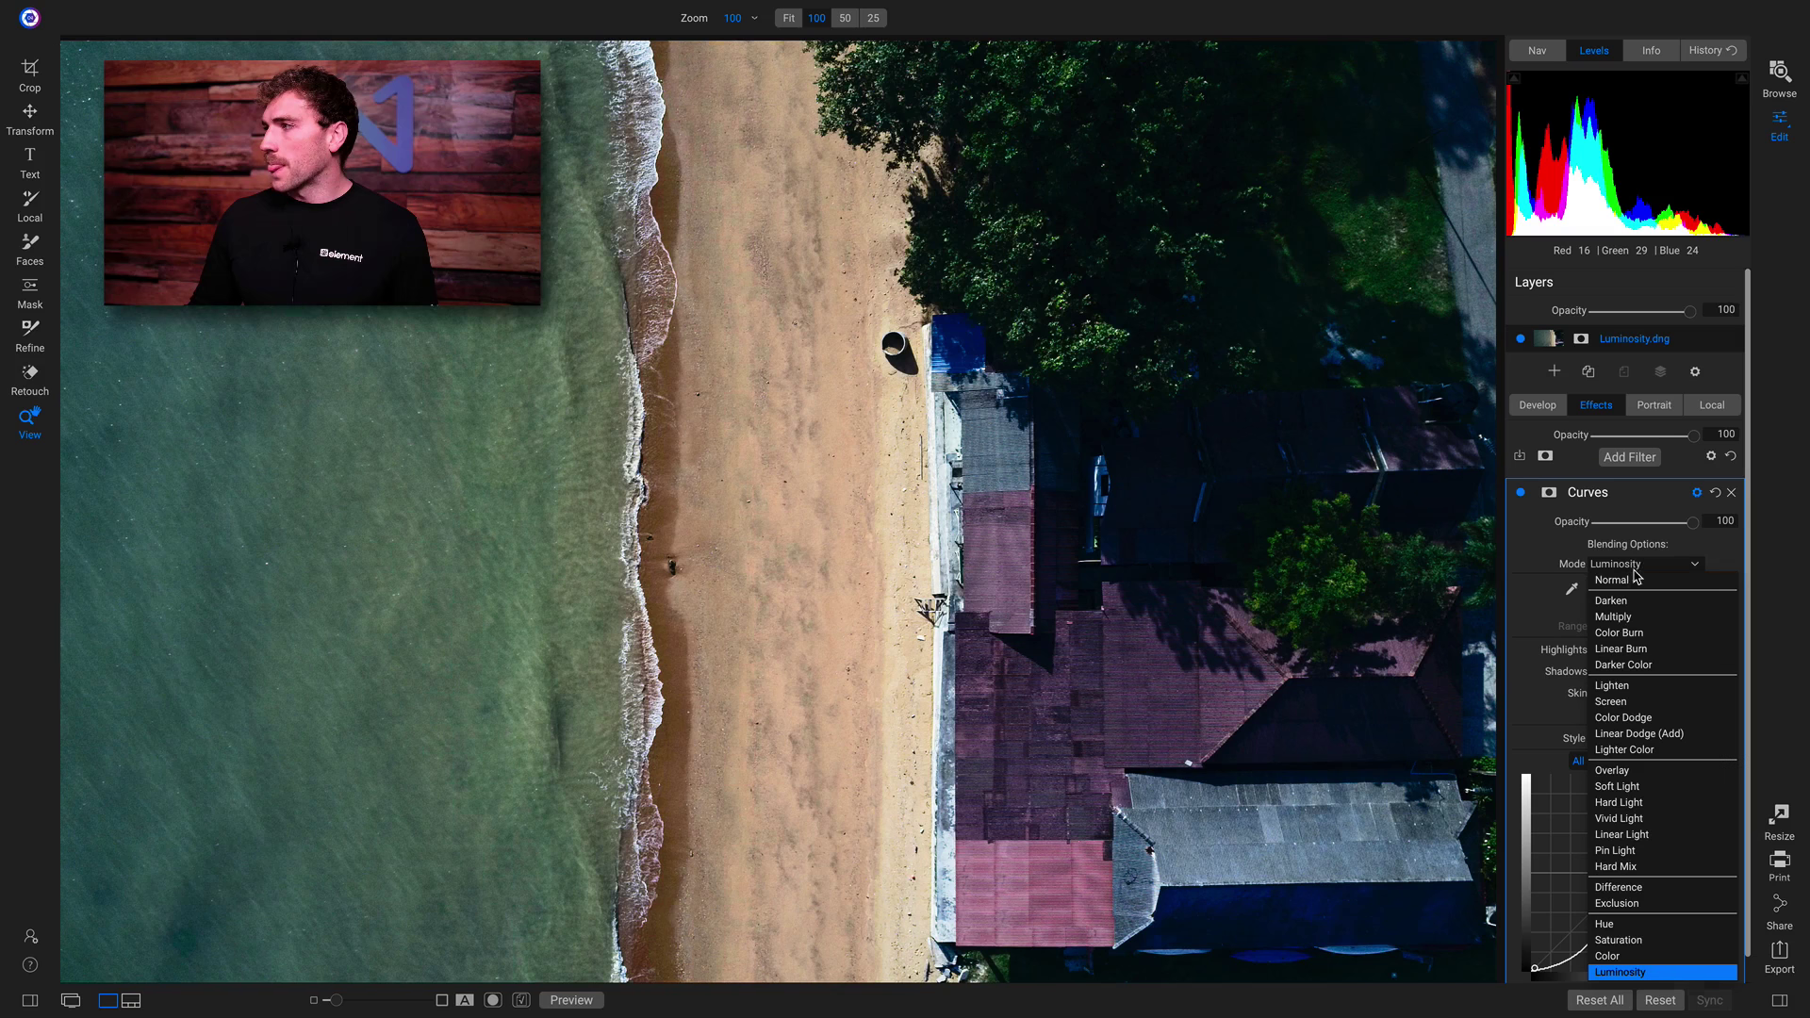
left_click(1635, 578)
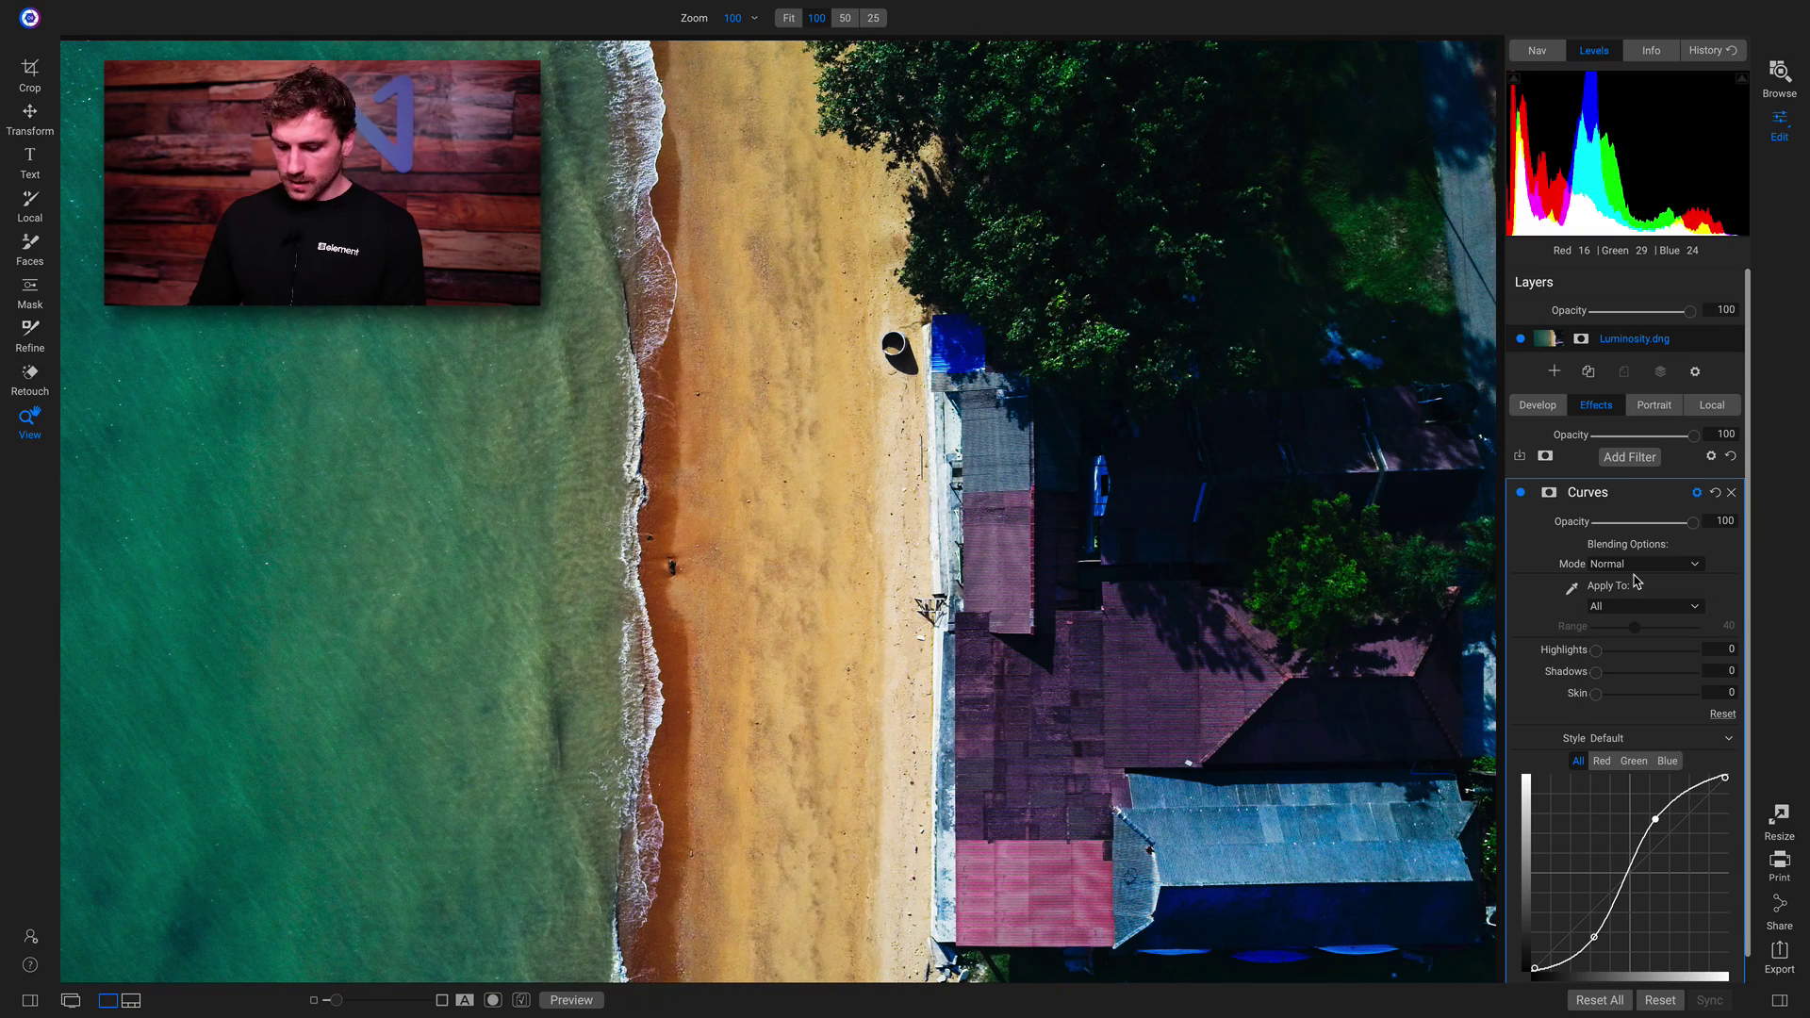
key("ctrl+p")
key("ctrl+p")
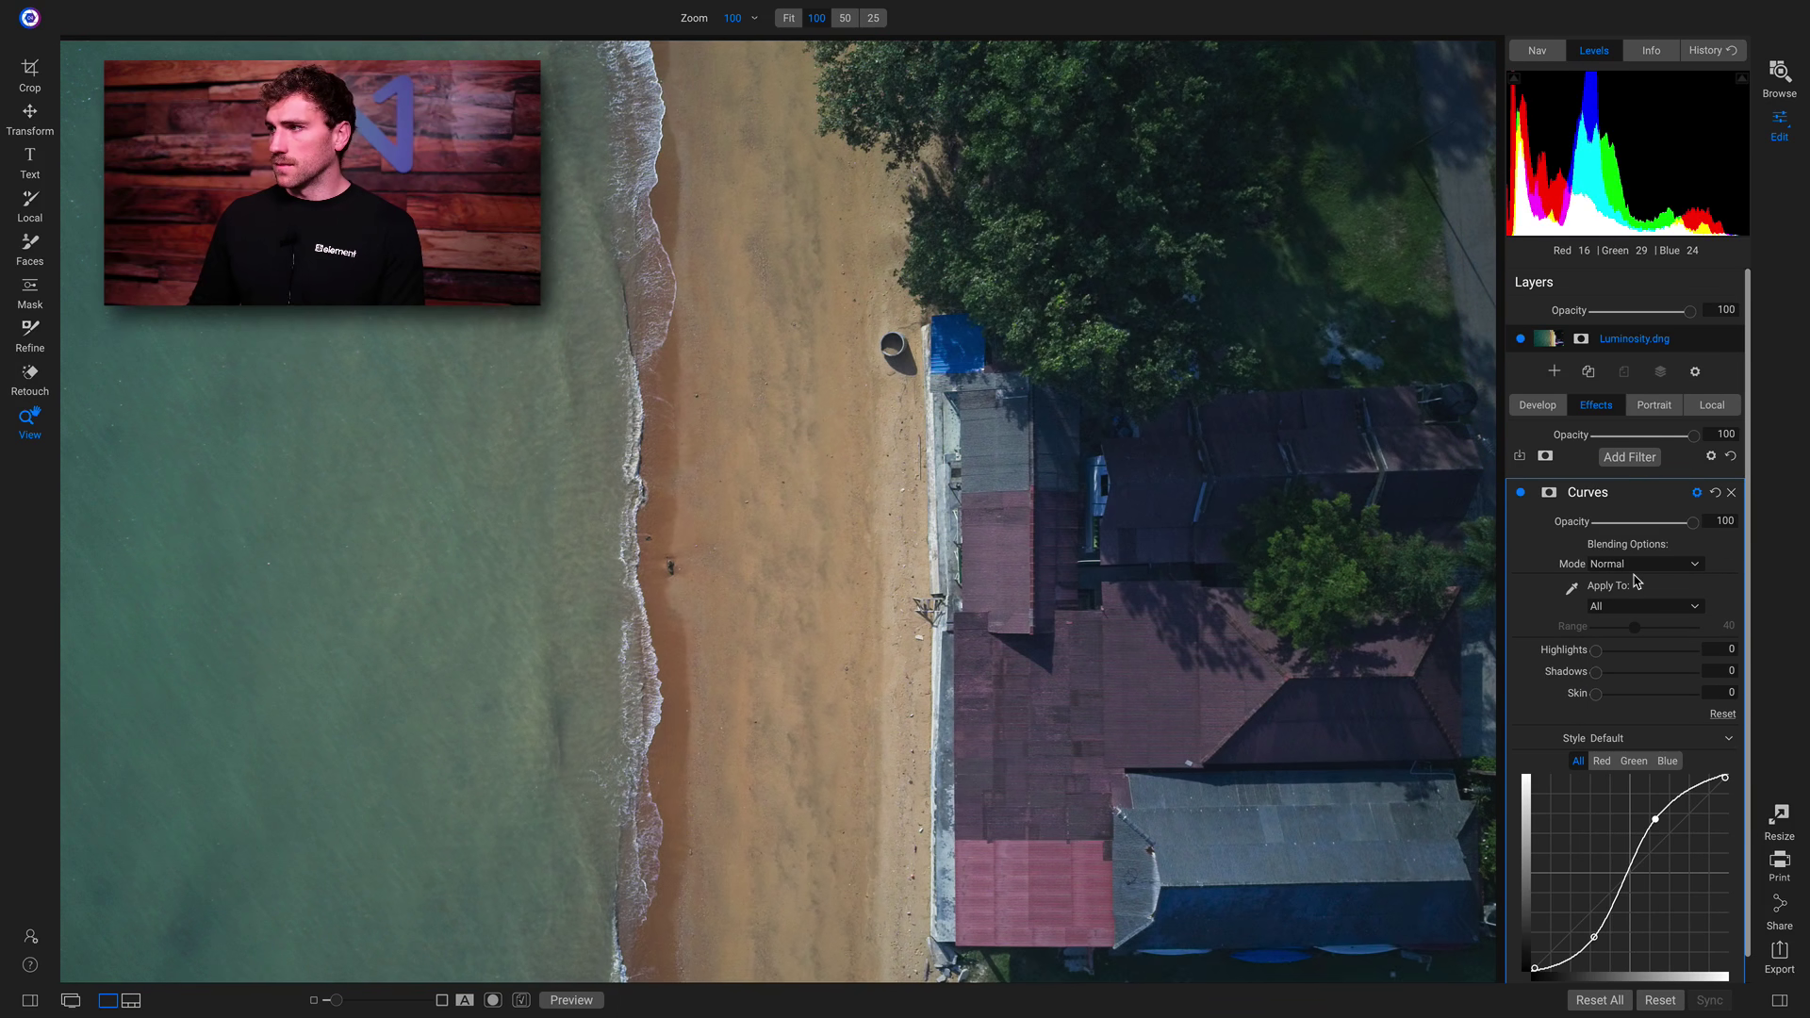
left_click(1636, 565)
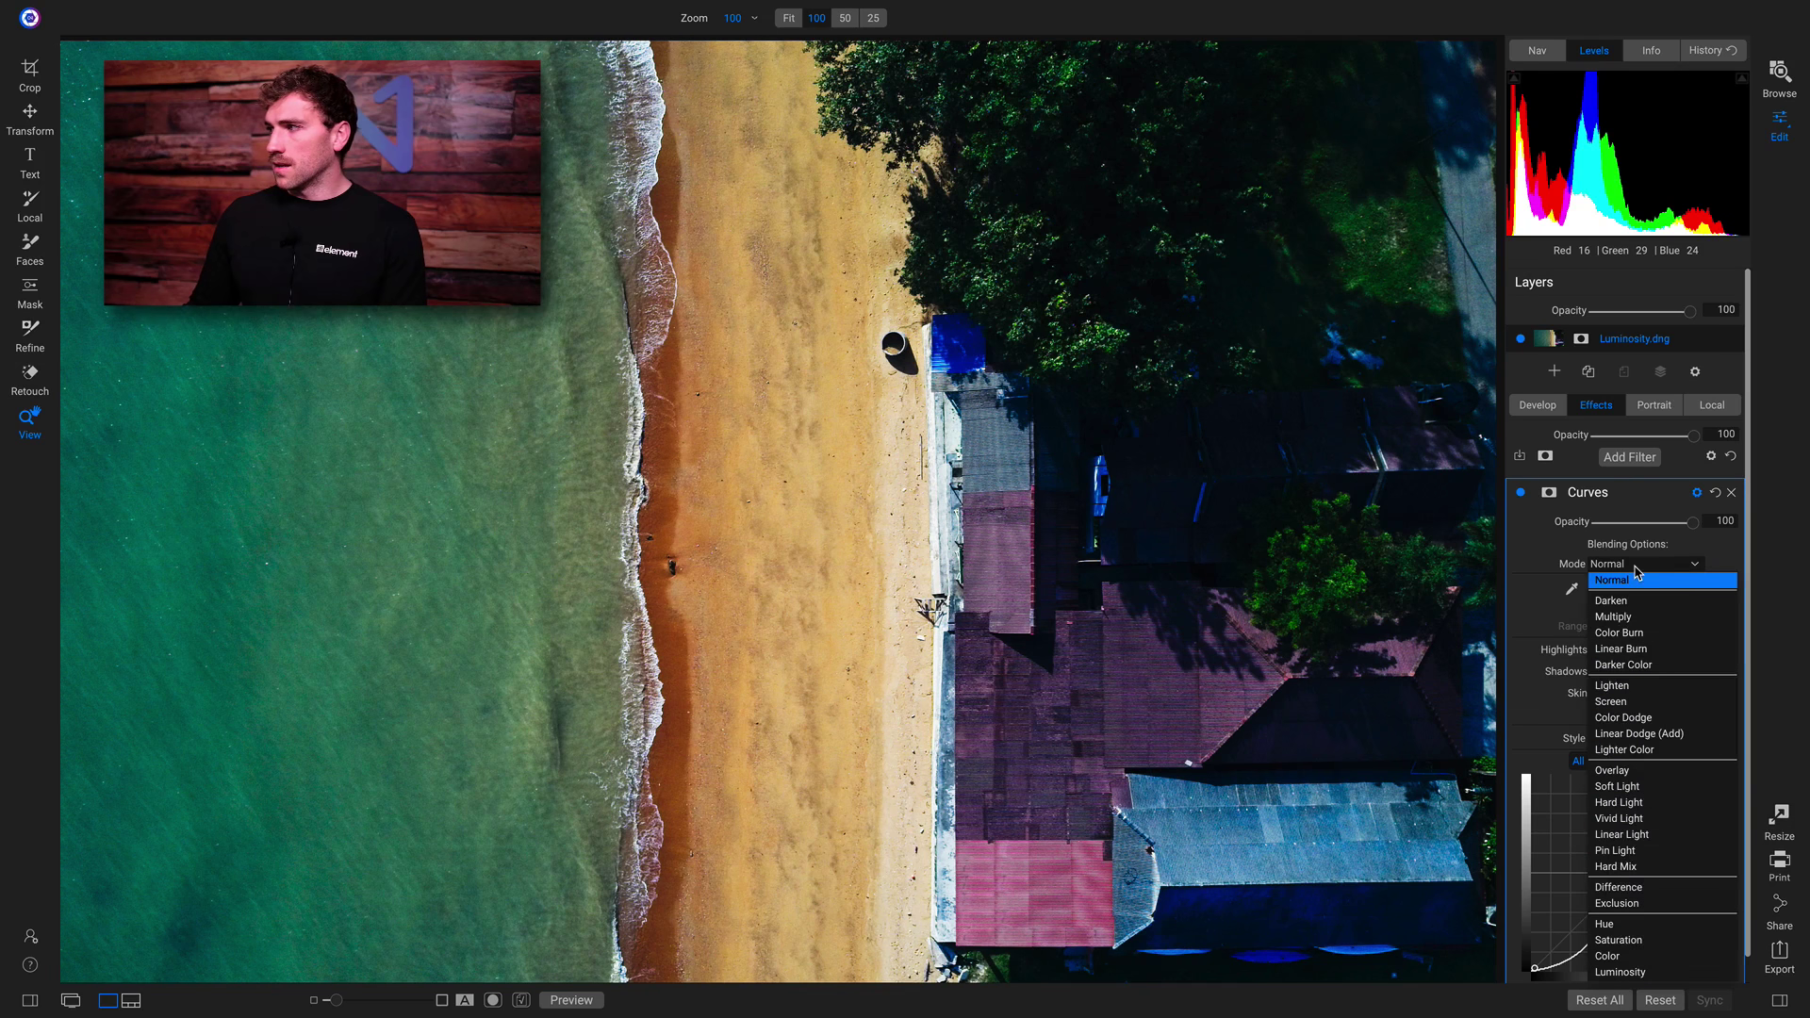
left_click(1594, 972)
key("ctrl+p")
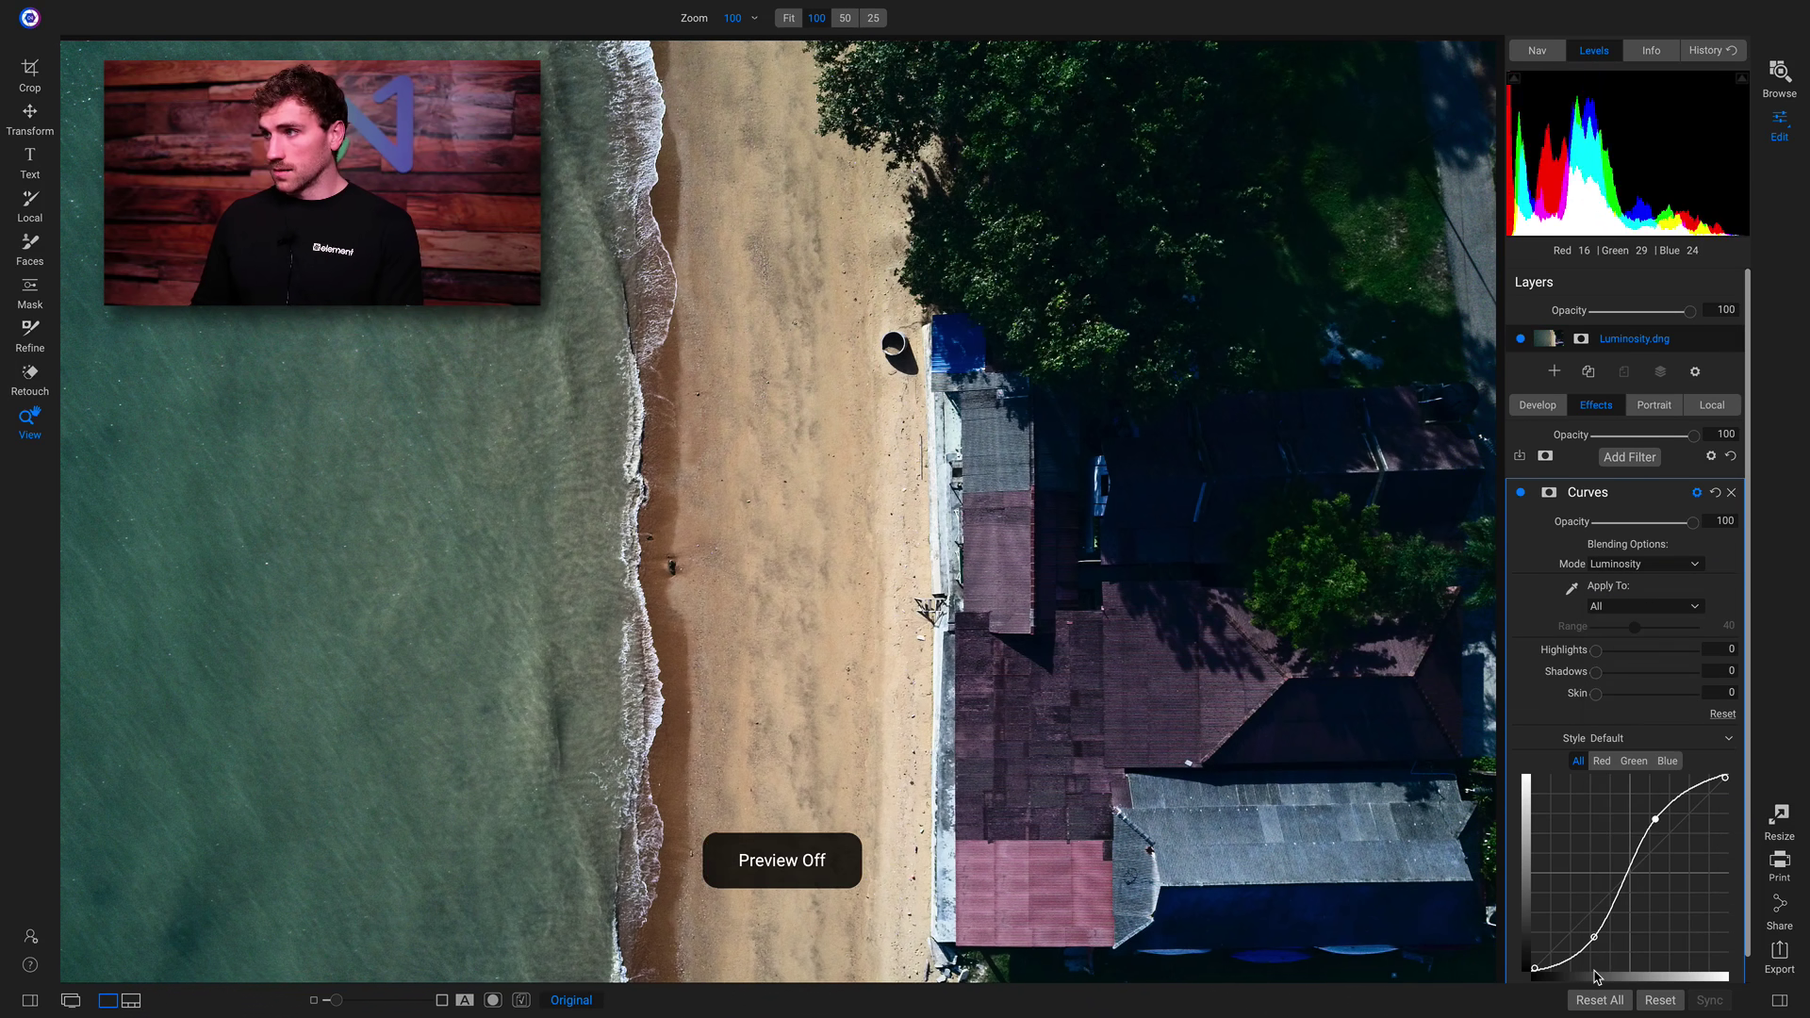
key("ctrl+p")
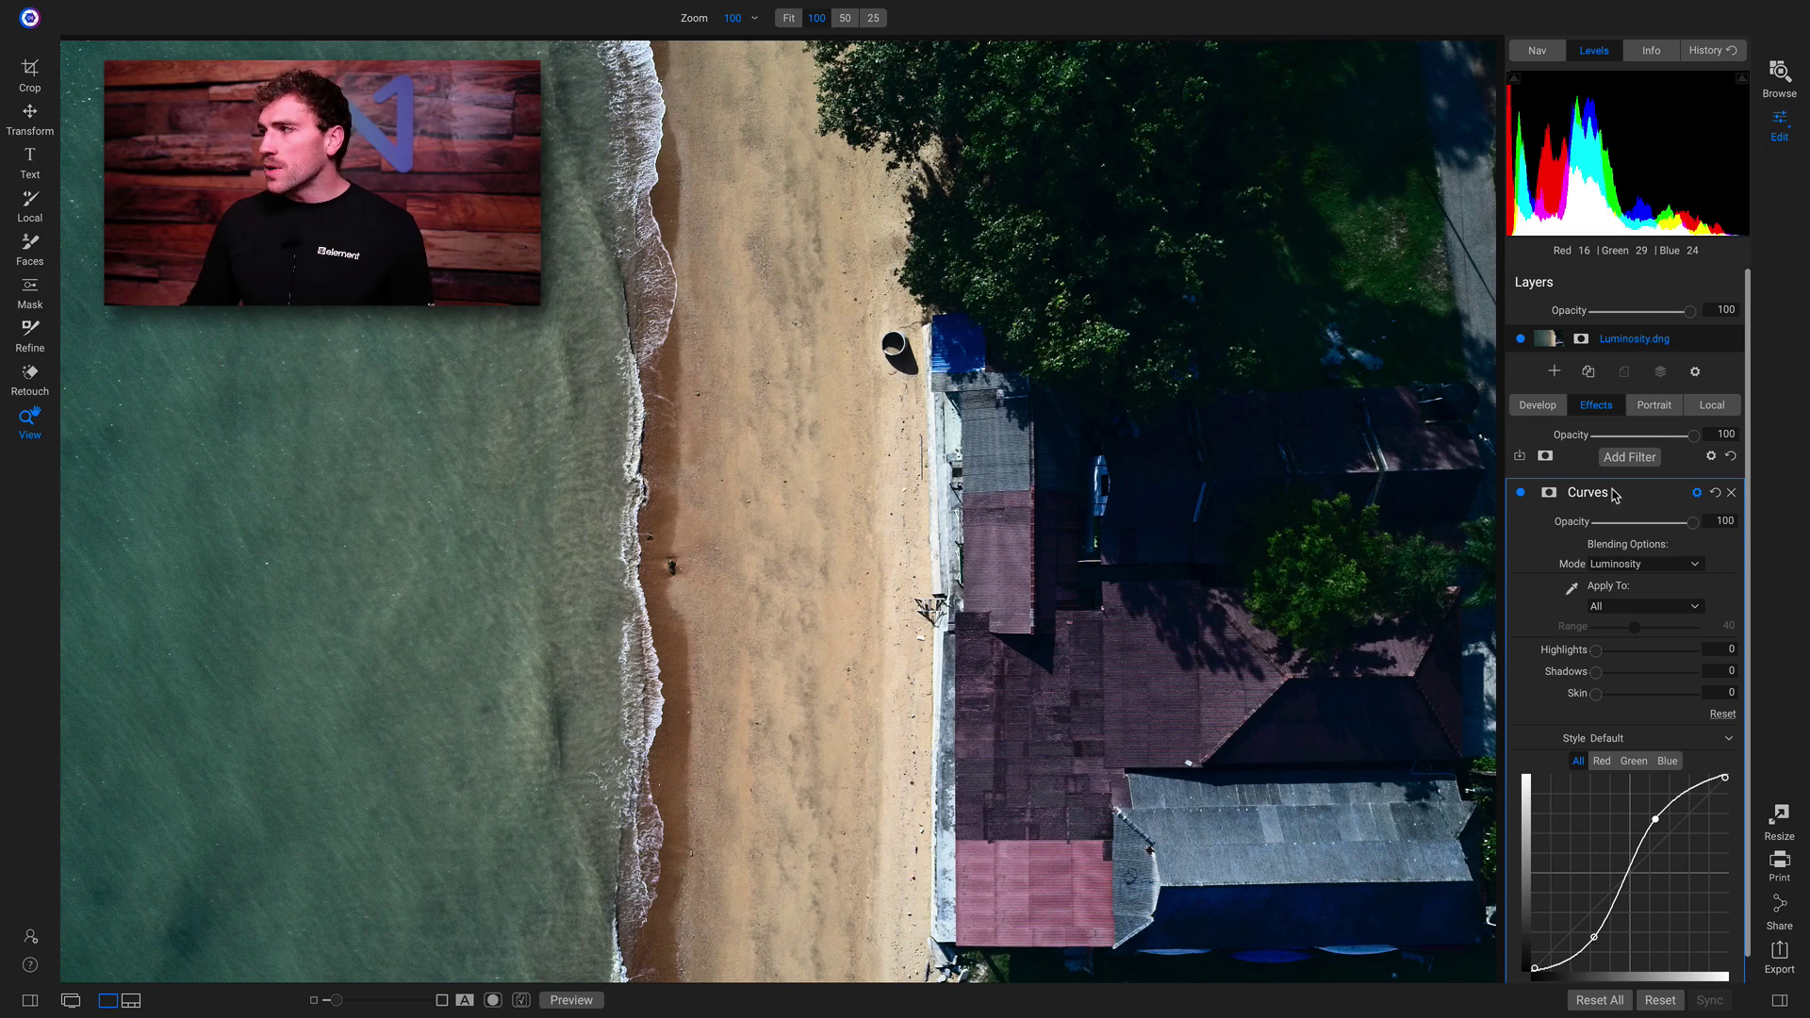
Step: Add a Color Enhancer with Saturation 20, fit the photo, and compare with the original
left_click(1628, 458)
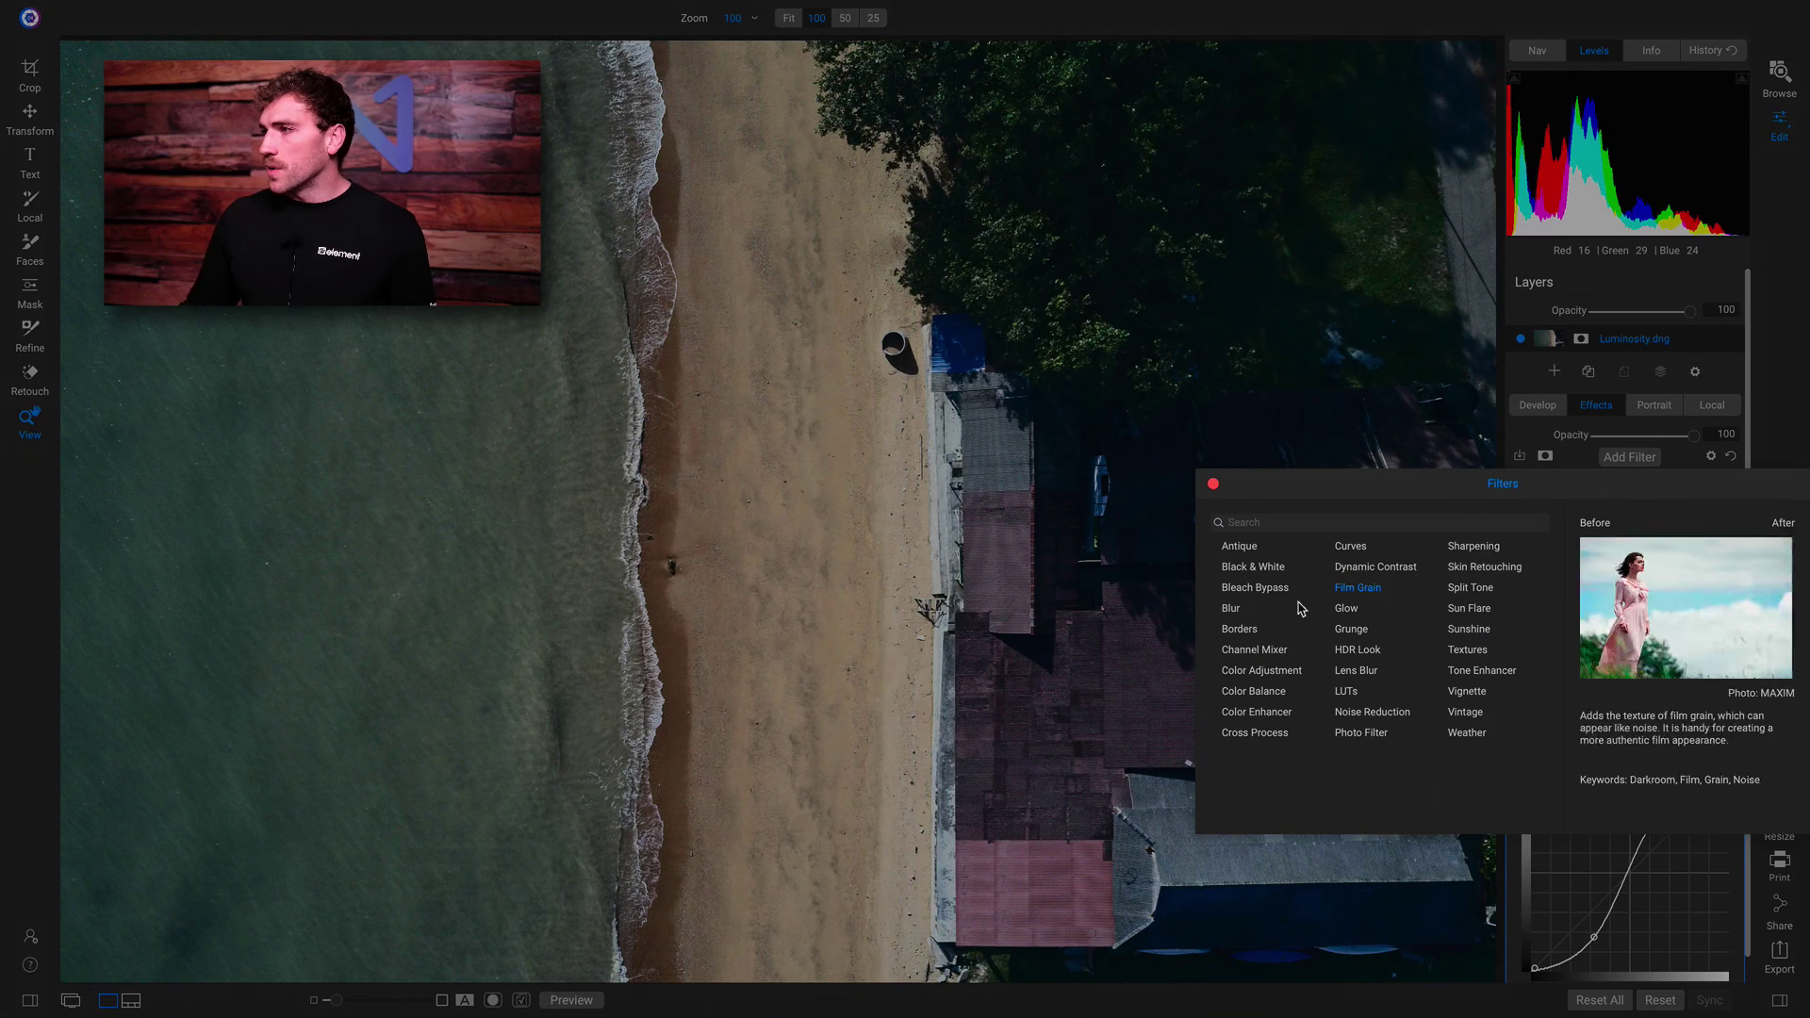
left_click(1264, 711)
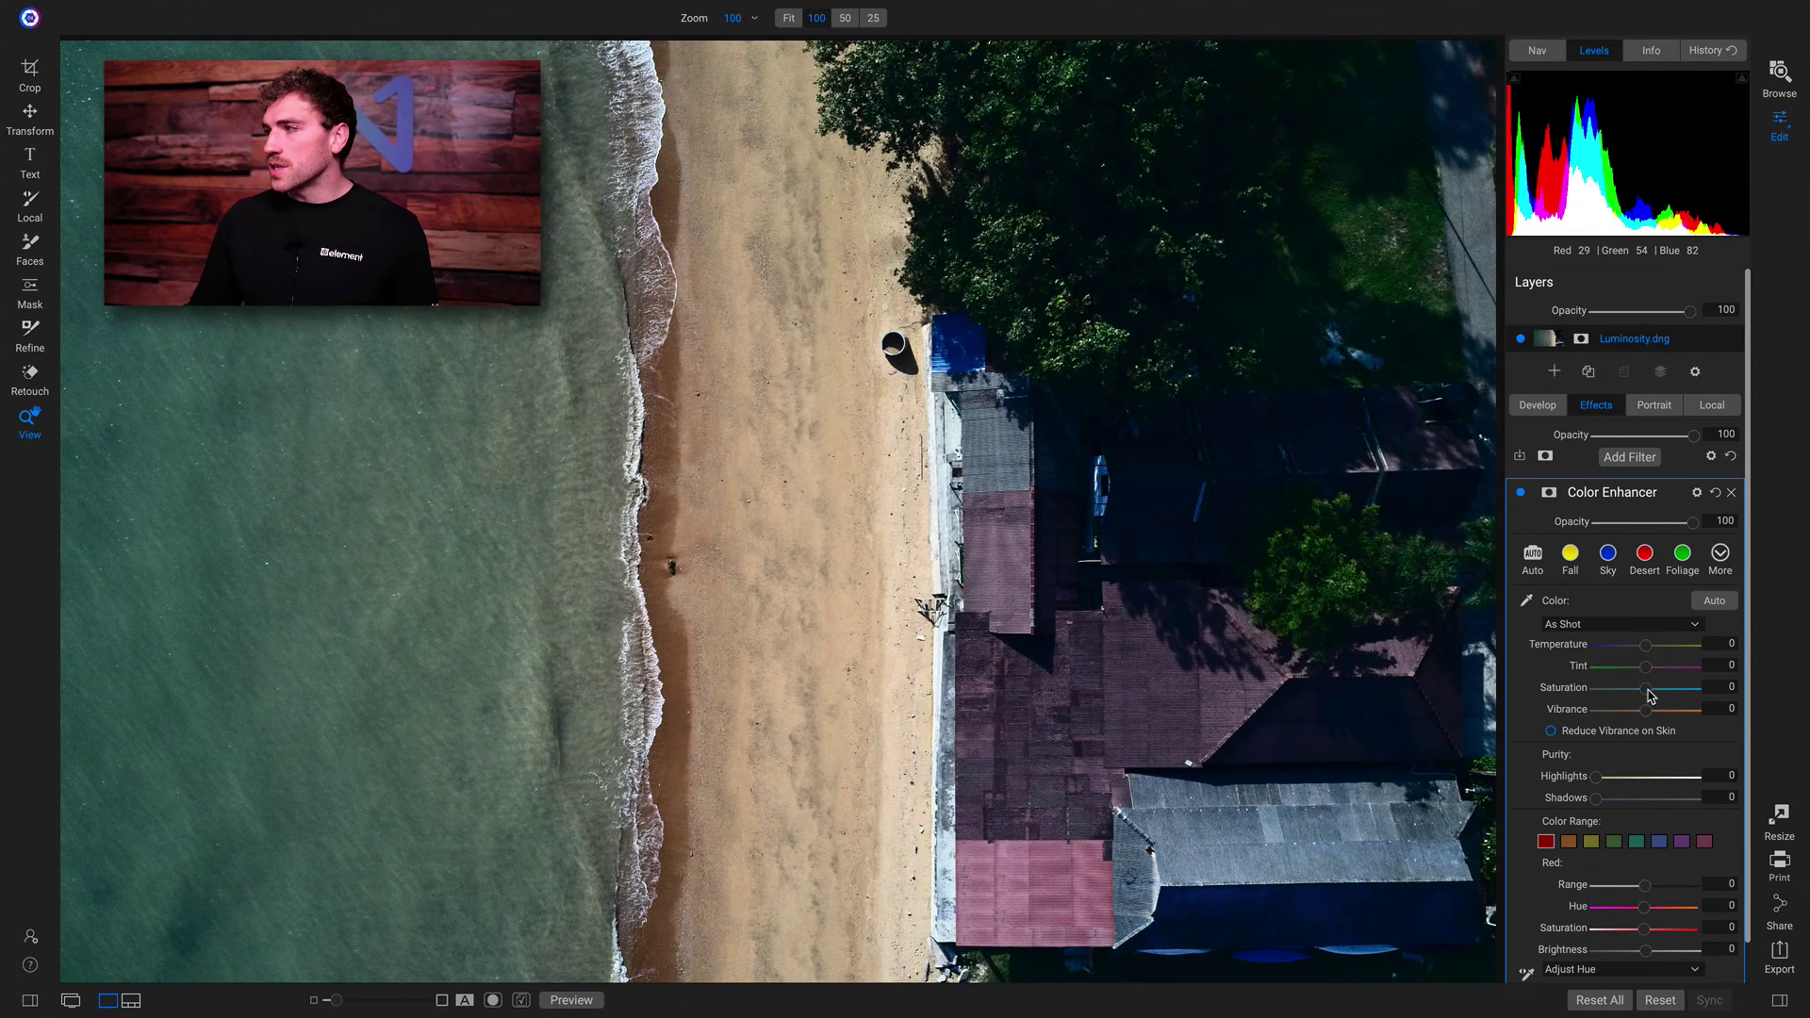
mouse_move(1657, 695)
left_mouse_down()
mouse_move(1697, 693)
mouse_move(1665, 693)
left_mouse_up()
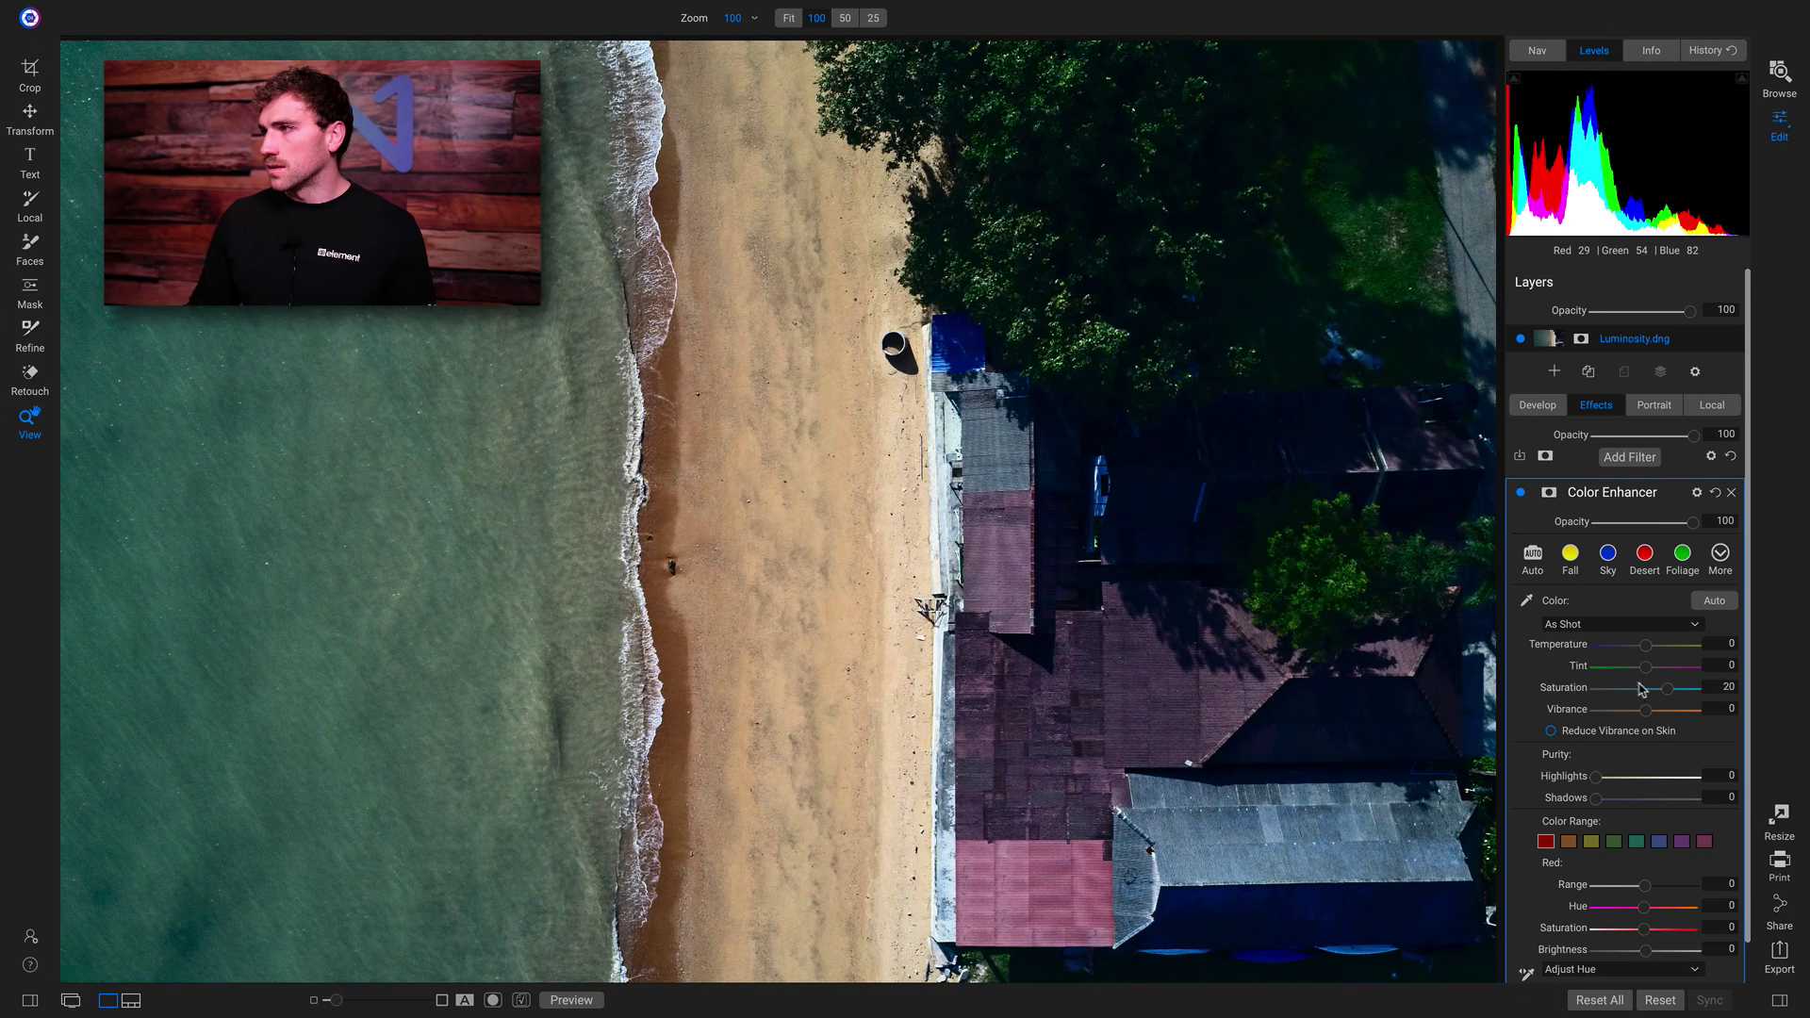
left_click(849, 575)
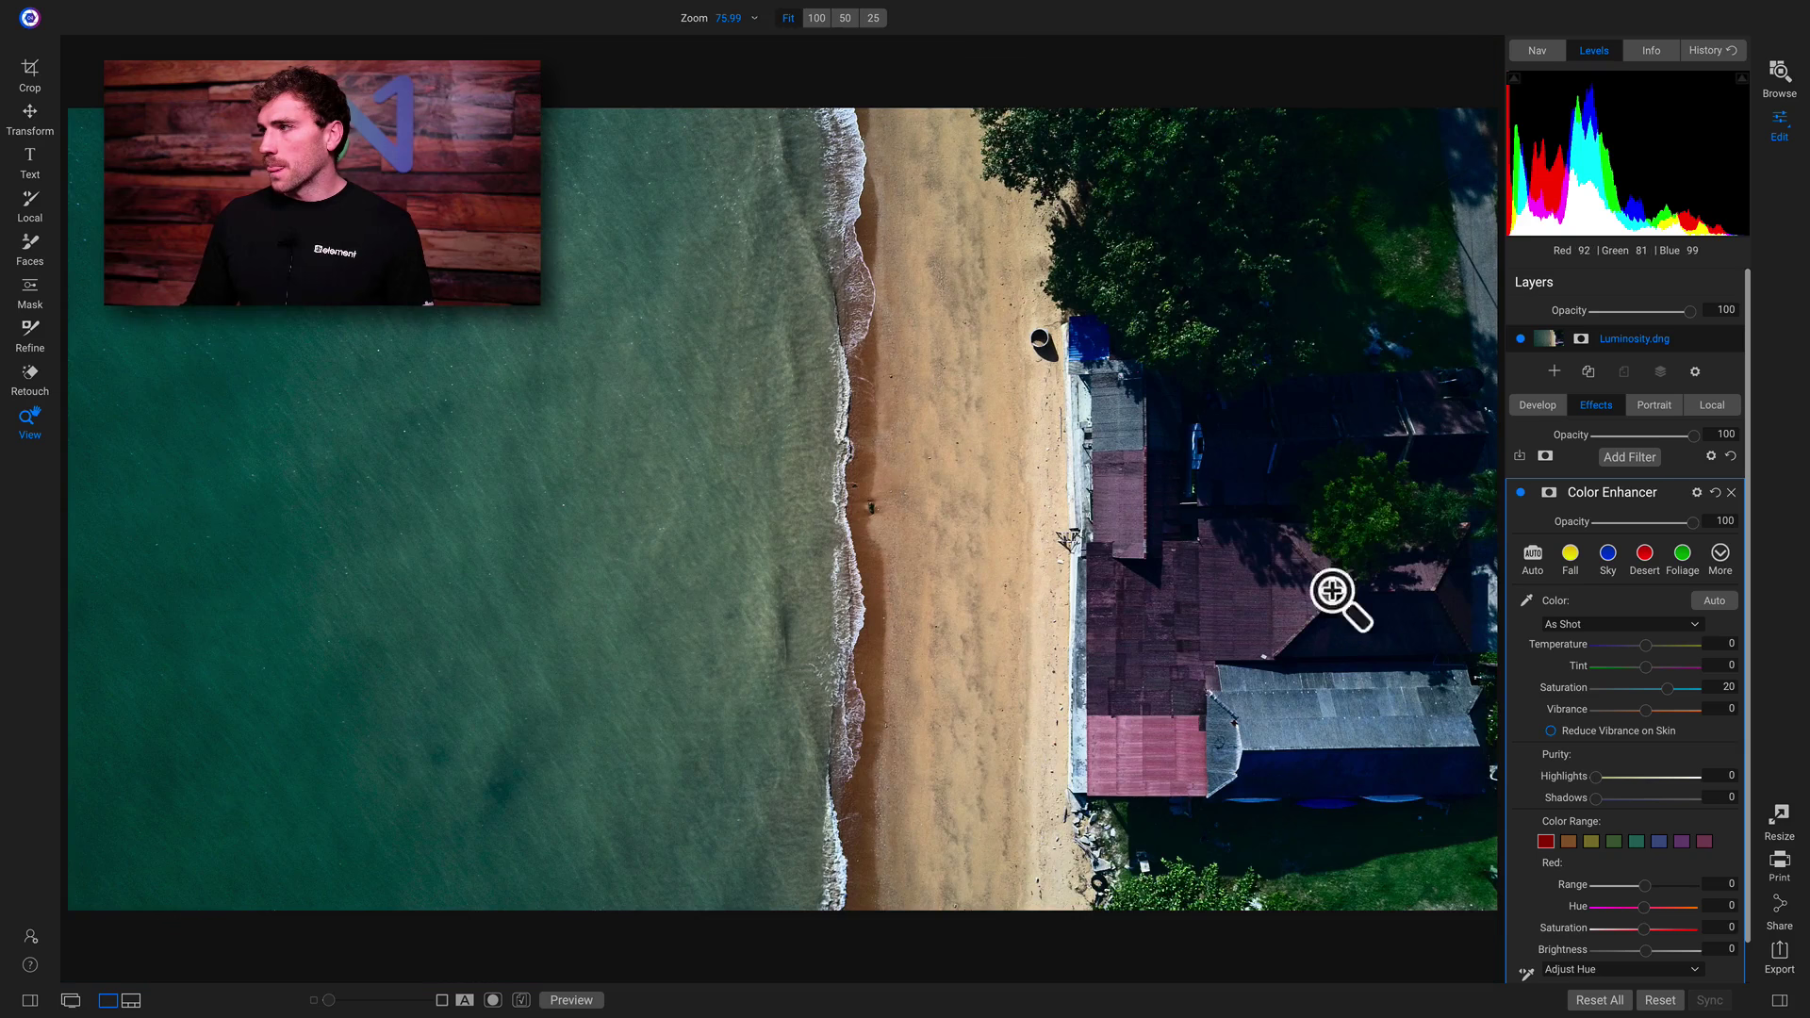
key("backslash")
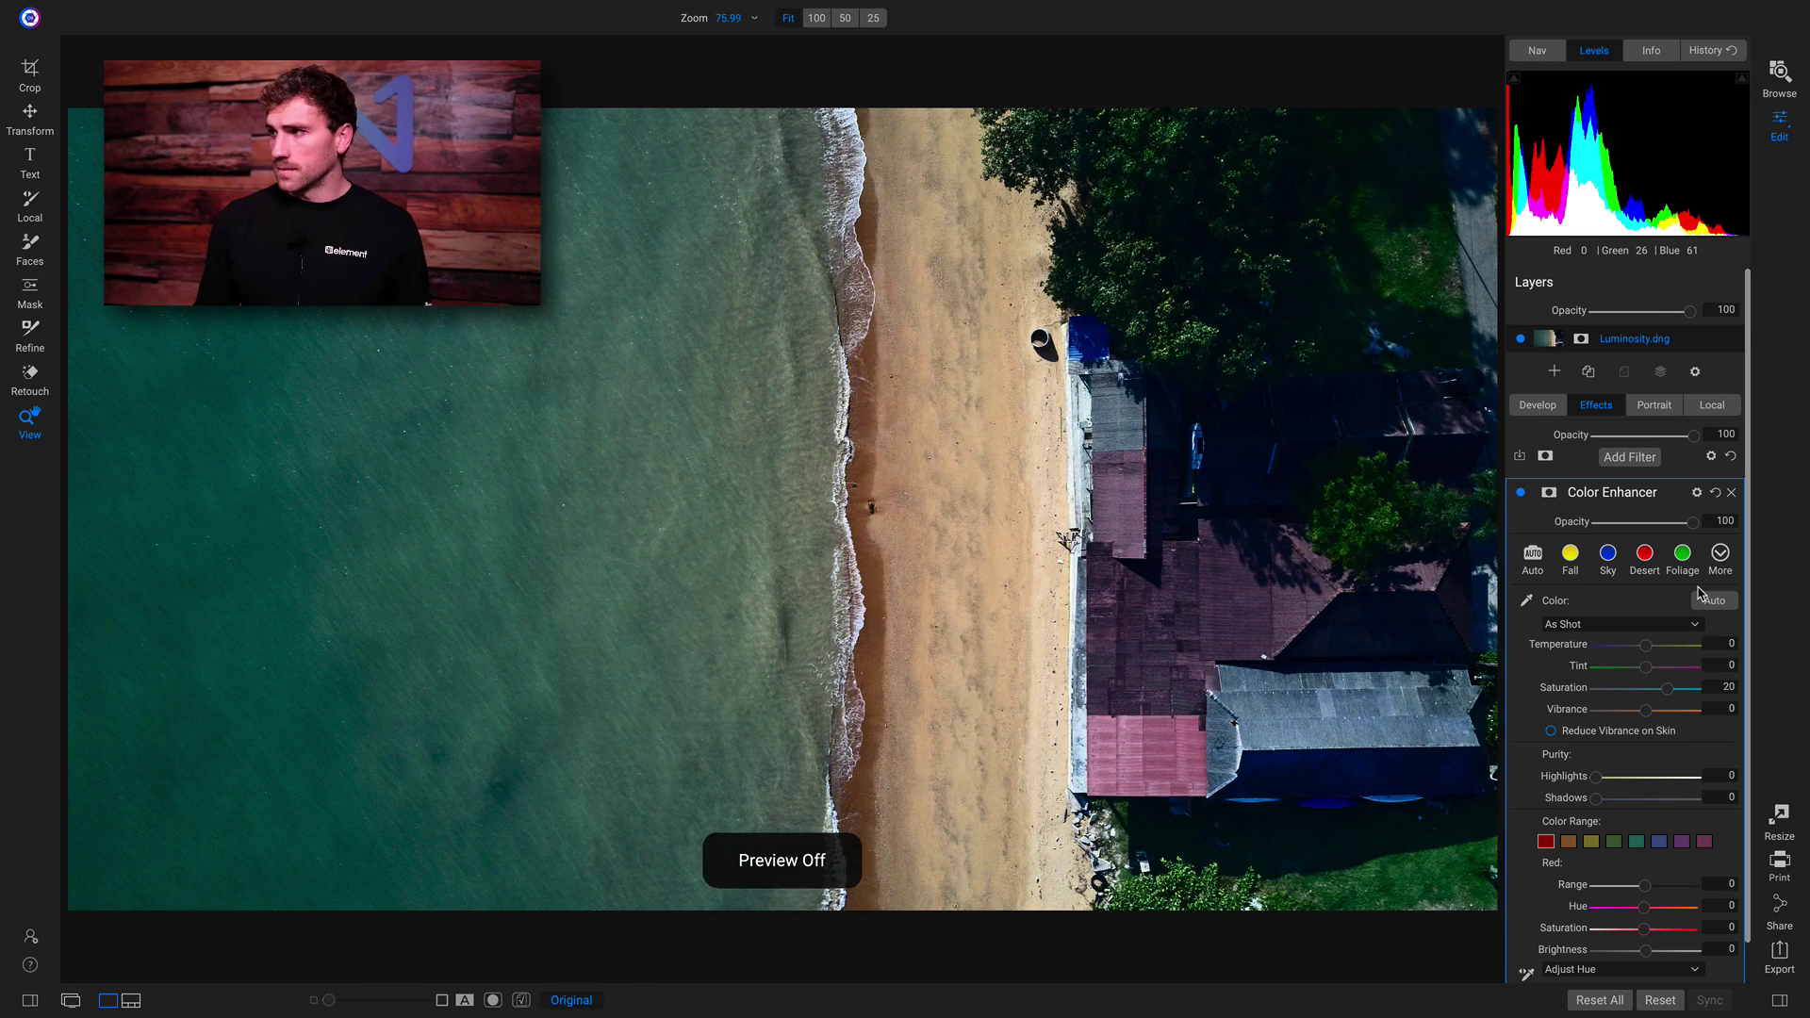
key("backslash")
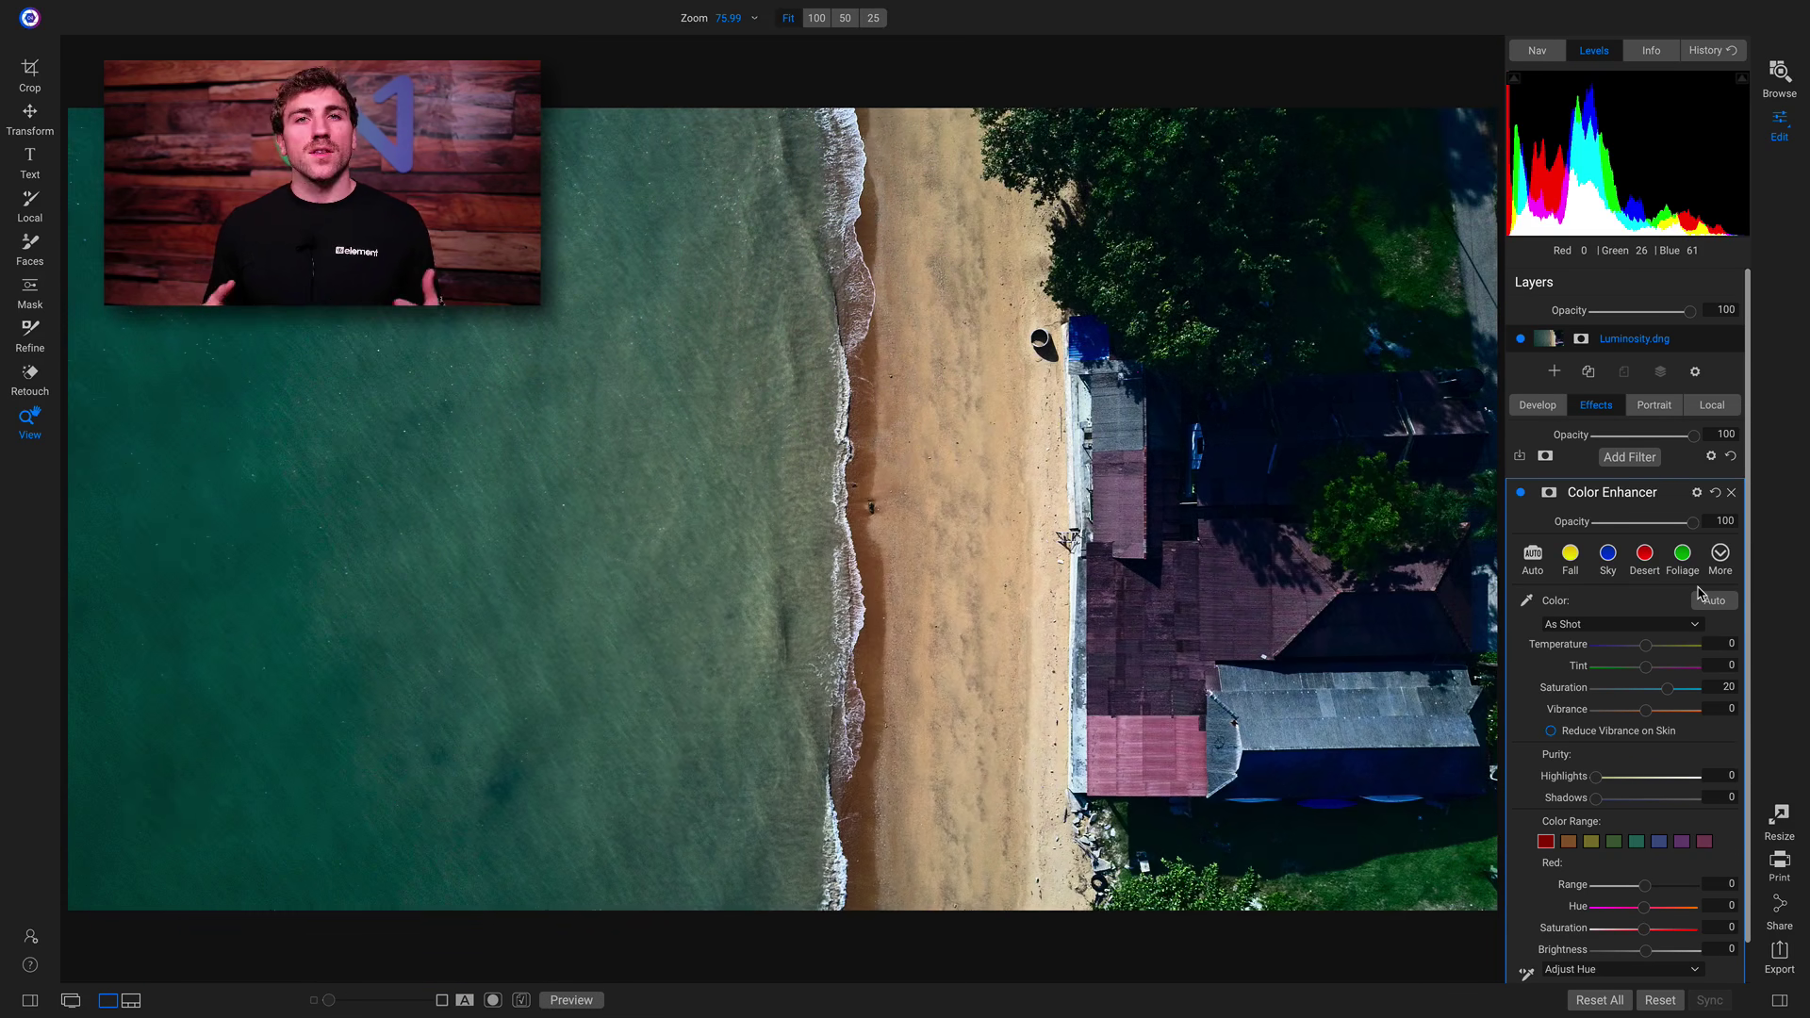